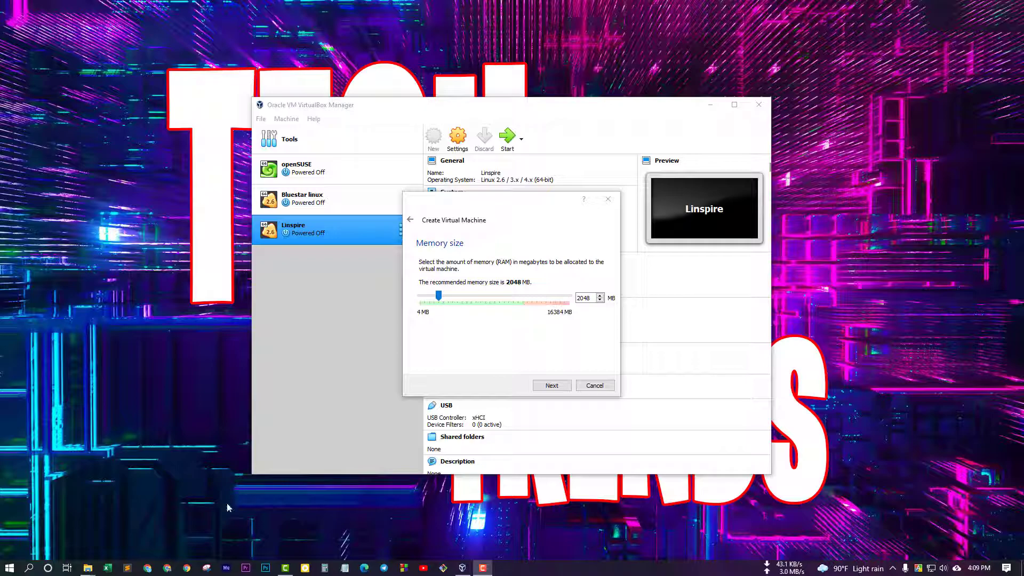
Step: Switch to the web browser to look up Windows 11 system requirements
left_click(147, 568)
Step: Search Google for 'windows 11 recommended system requirements'
type("windows 11 reco")
key("Down")
key("Return")
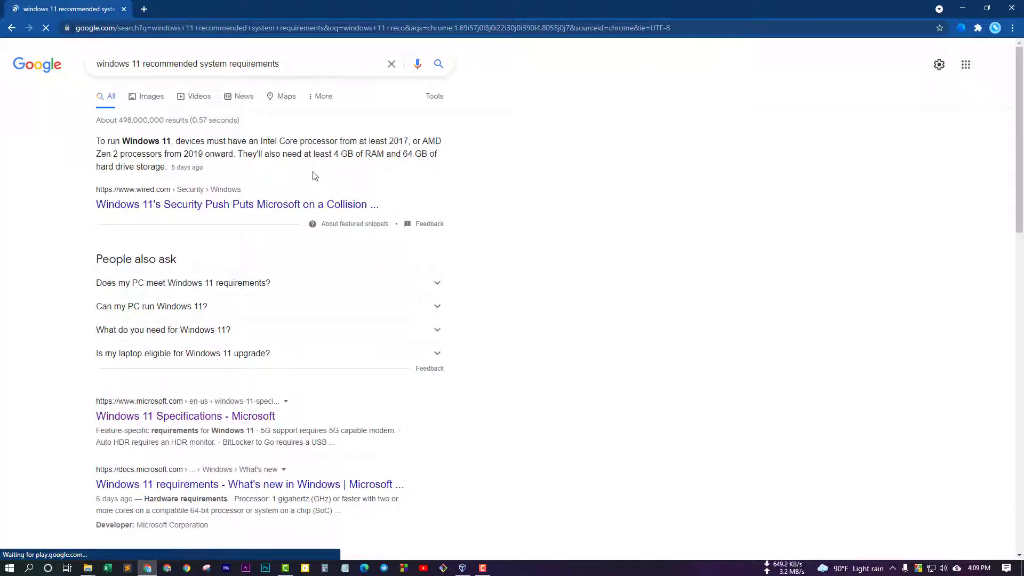
Step: On Microsoft's Windows 11 Specifications page, highlight the processor, 4 GB RAM and 64 GB storage requirements
left_click(185, 416)
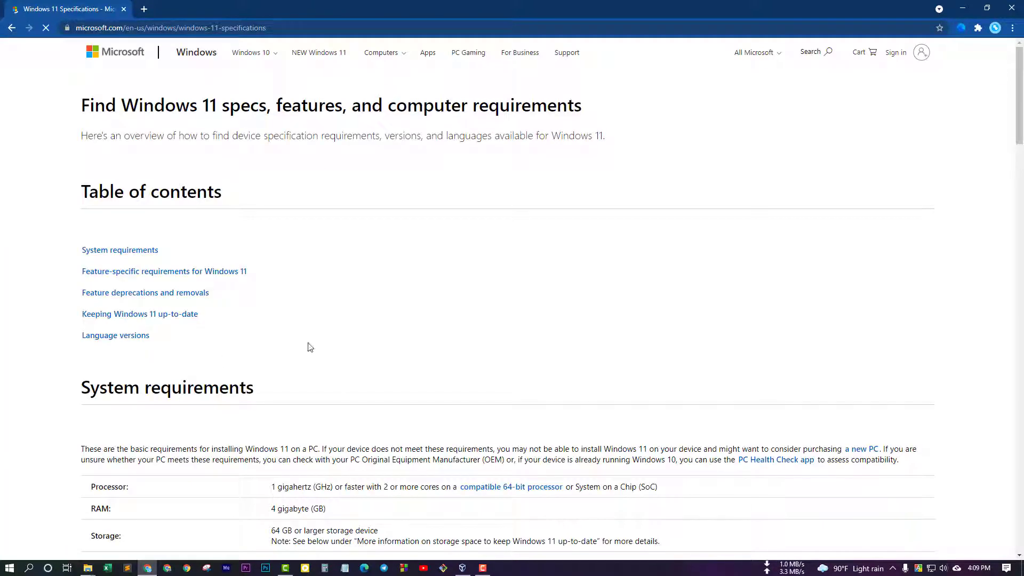
scroll(359, 319, "down", 4)
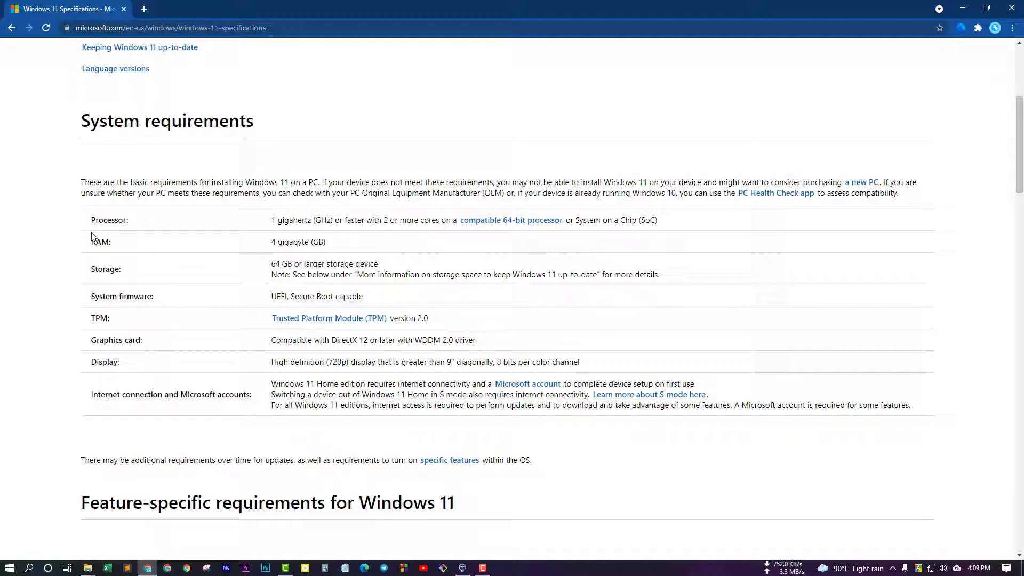
left_click_drag(93, 221, 148, 226)
left_click_drag(271, 242, 327, 238)
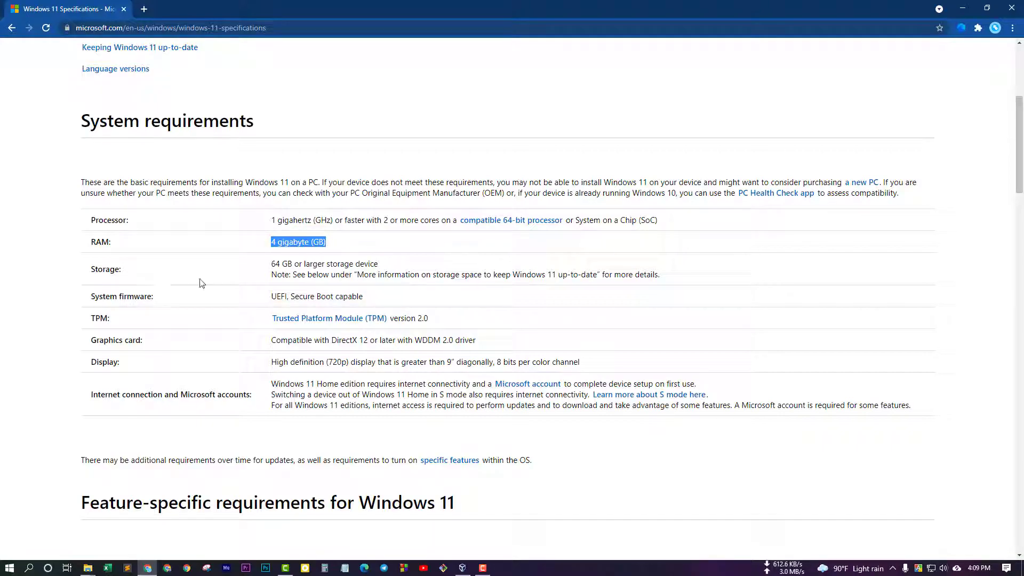
left_click_drag(272, 263, 292, 265)
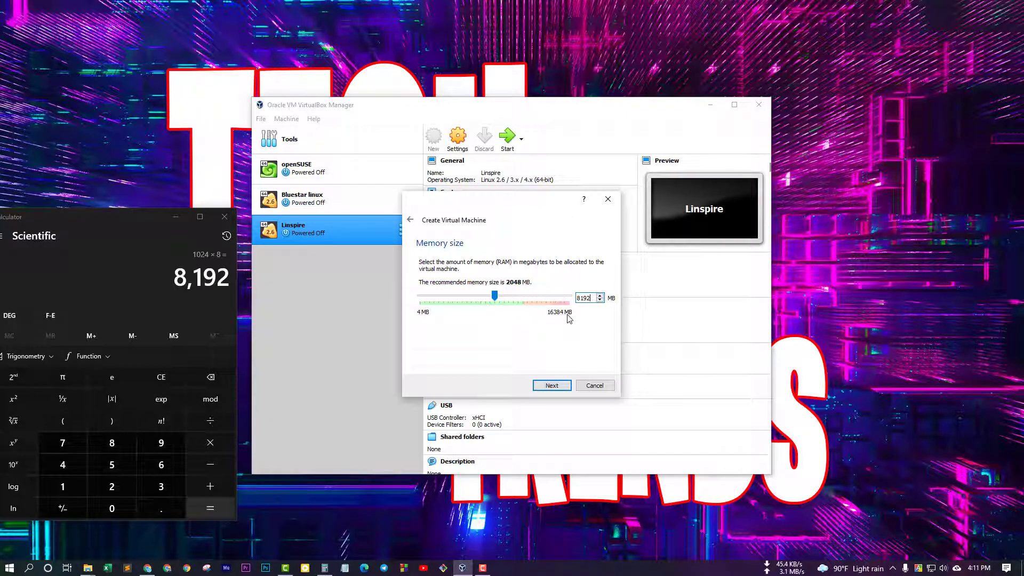
Step: Keep 8192 MB as the VM's memory size and continue to the Hard disk page
left_click(224, 217)
double_click(587, 299)
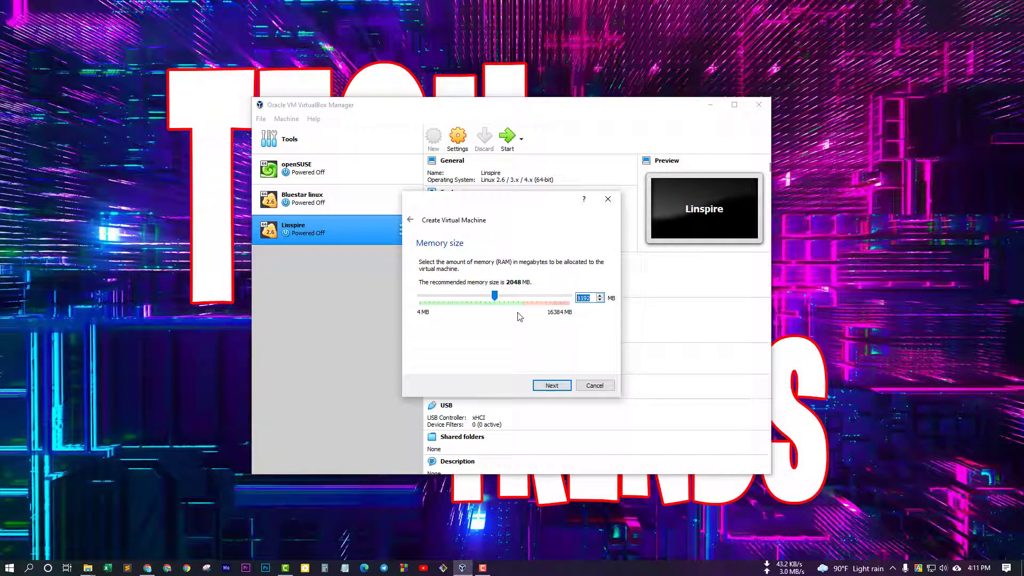
left_click(553, 385)
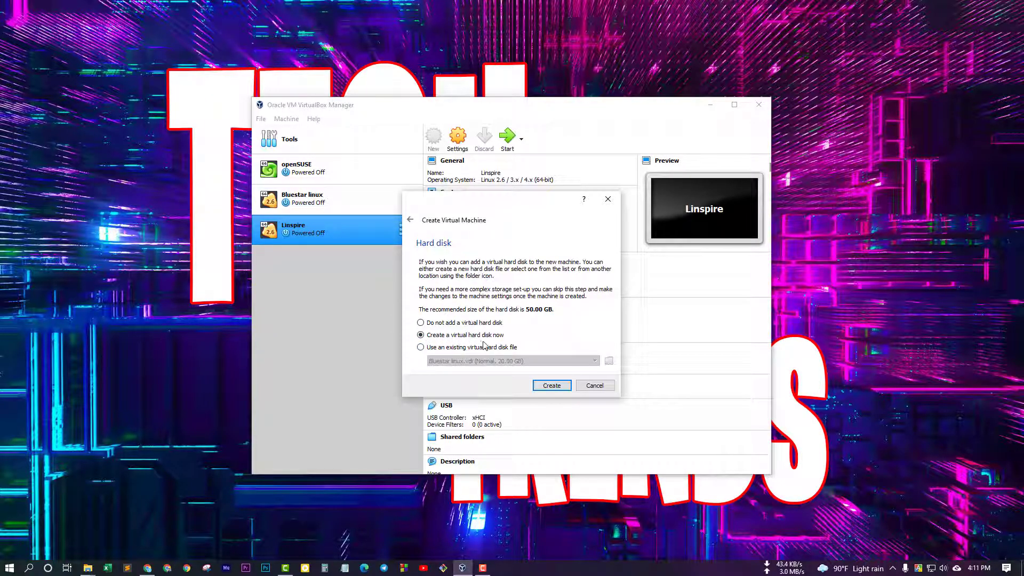
Step: Create a new virtual hard disk for the VM, keeping the VDI disk type
left_click(550, 385)
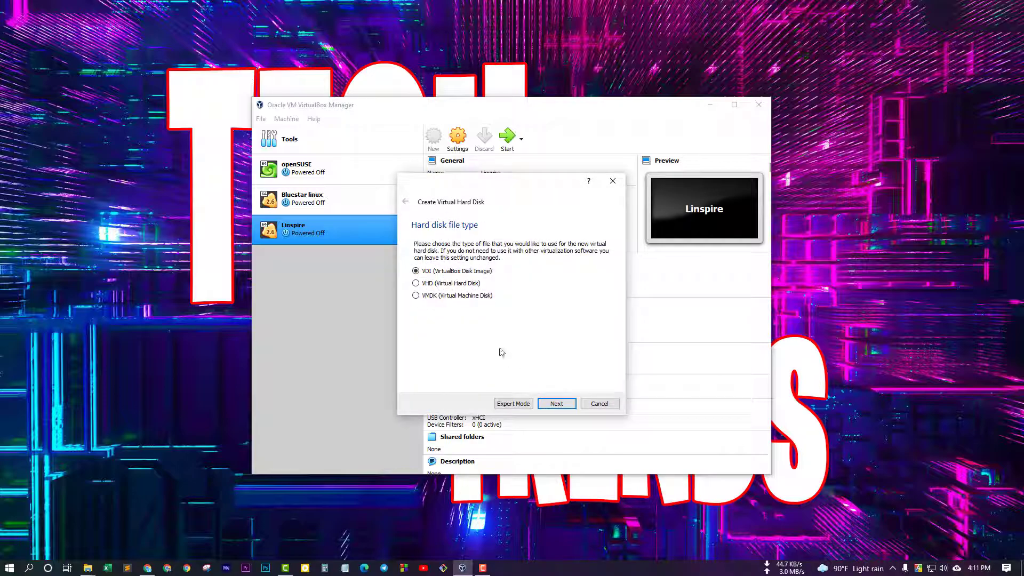
left_click(552, 399)
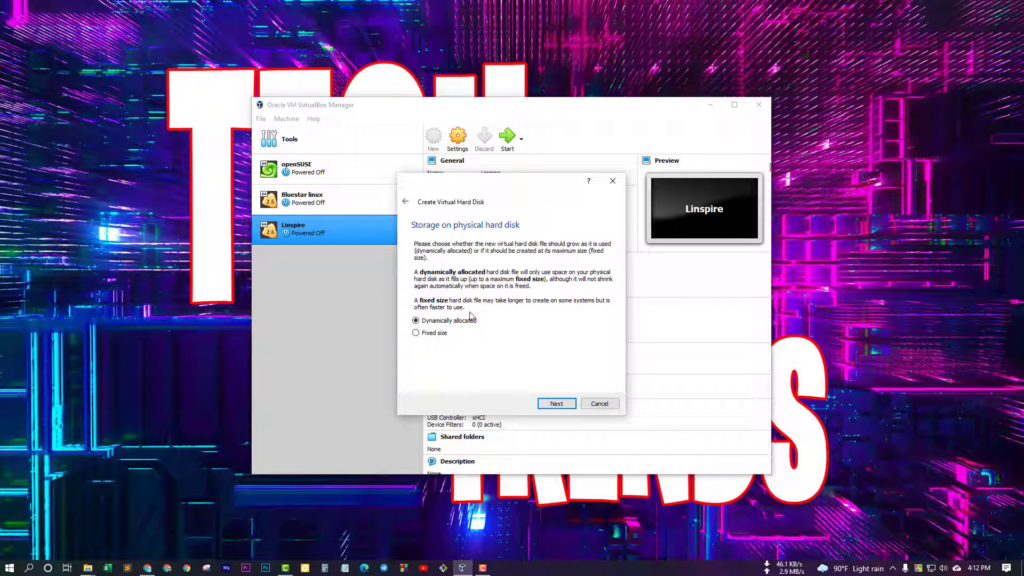
Step: Keep dynamic allocation and change the disk size from 50 to 70 GB
left_click(555, 404)
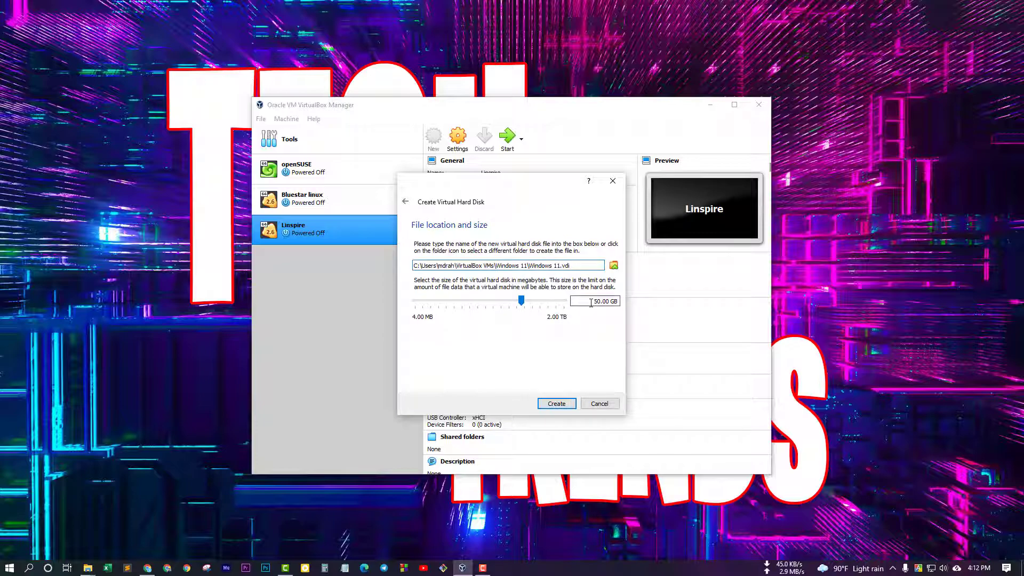
left_click_drag(593, 302, 599, 303)
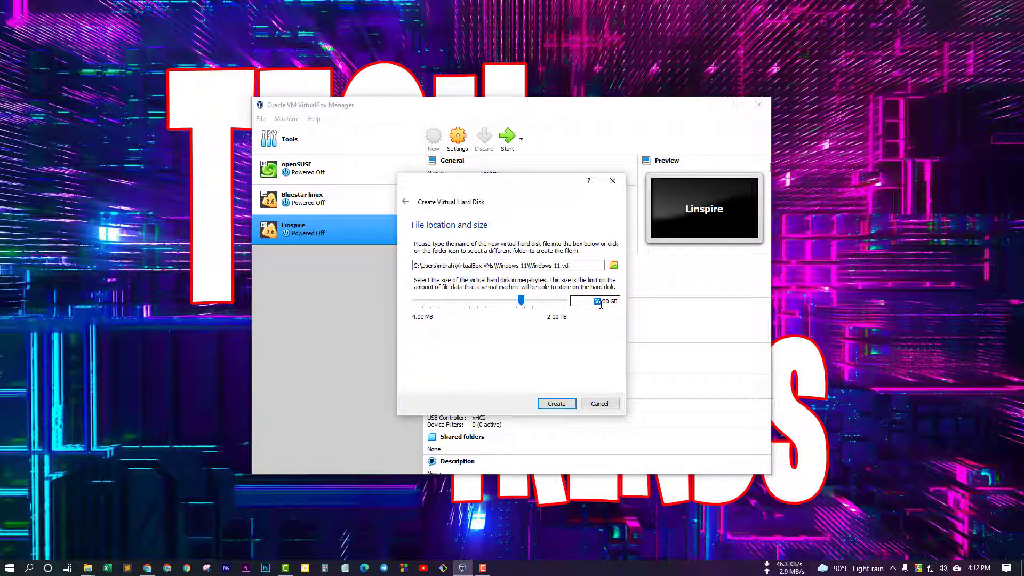
left_click(147, 568)
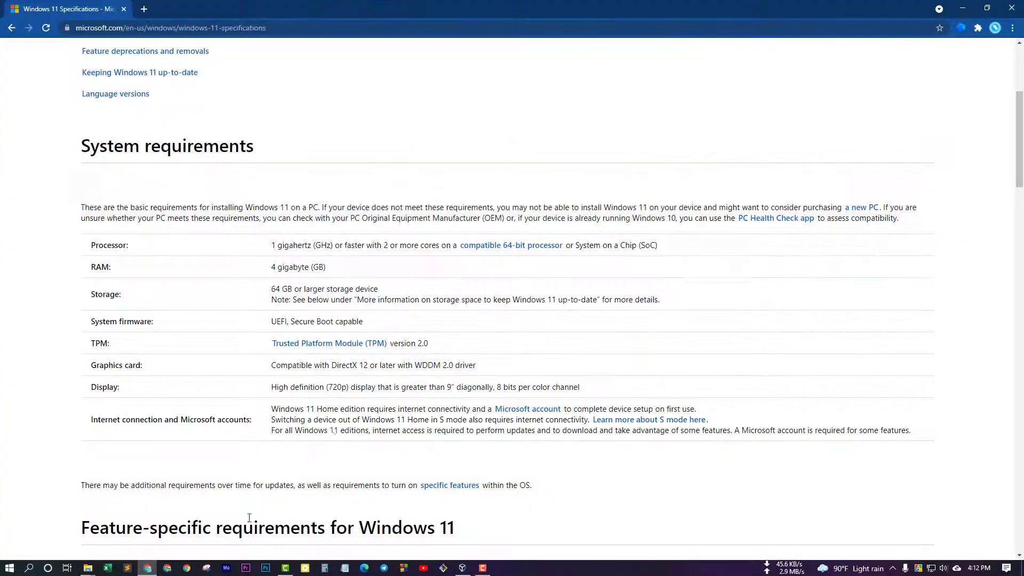
left_click_drag(273, 294, 299, 288)
left_click(963, 10)
left_click(597, 302)
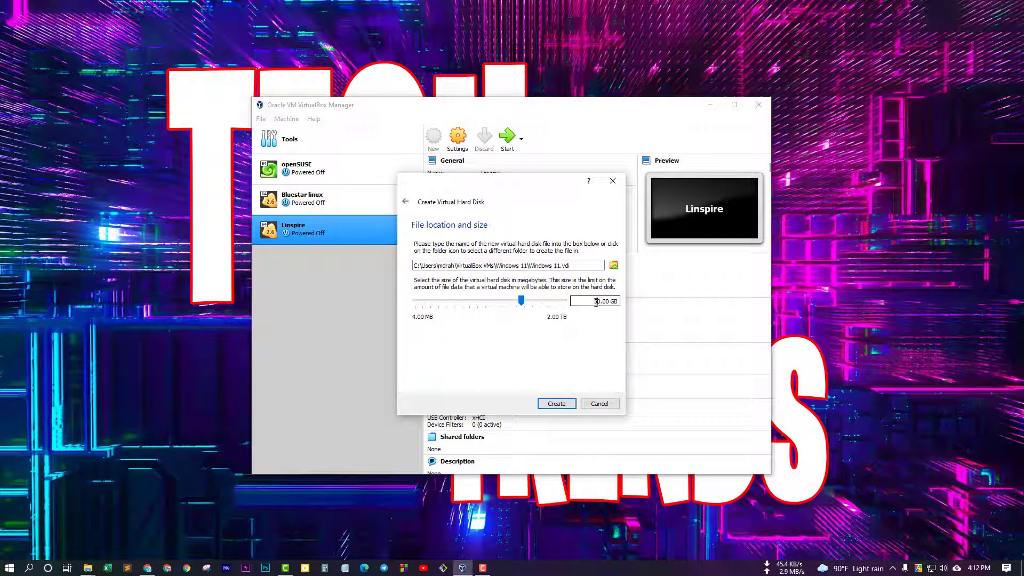
left_click_drag(594, 305, 600, 306)
type("70")
Step: Save the disk file Windows 11.vdi in the VBOX folder on Work (H:)
left_click(614, 267)
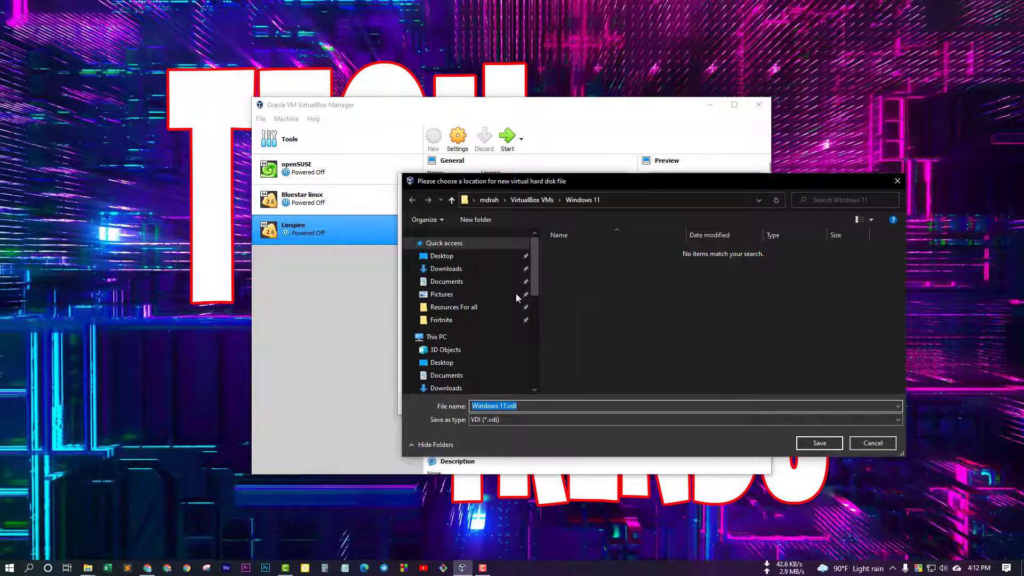
scroll(488, 288, "down", 4)
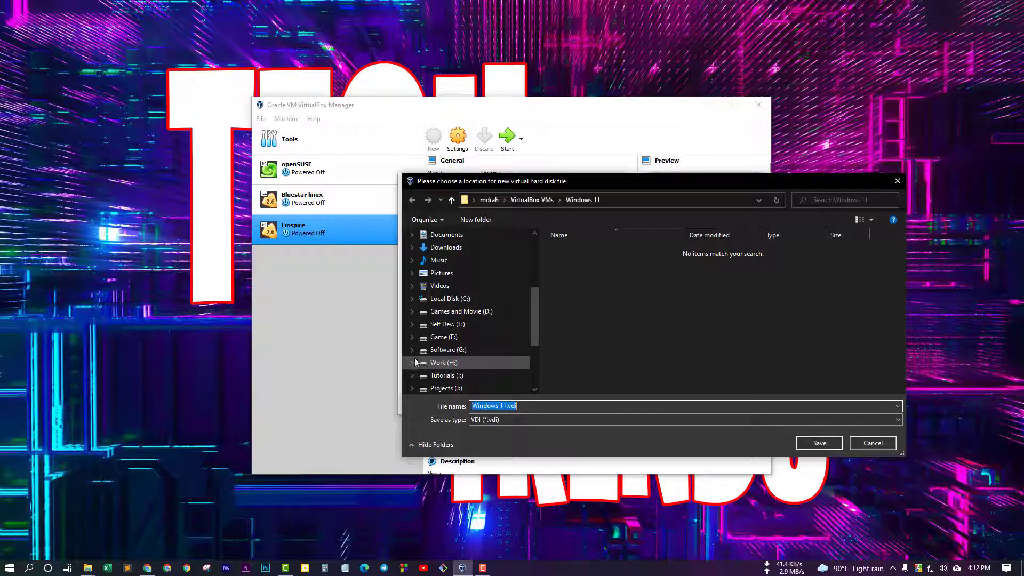
left_click(440, 369)
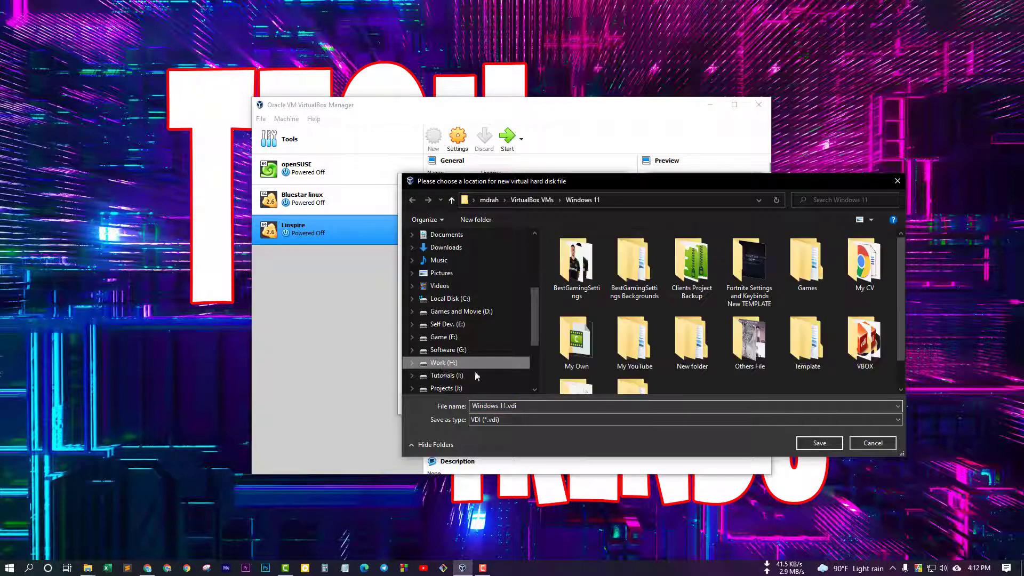
scroll(798, 318, "down", 1)
double_click(856, 304)
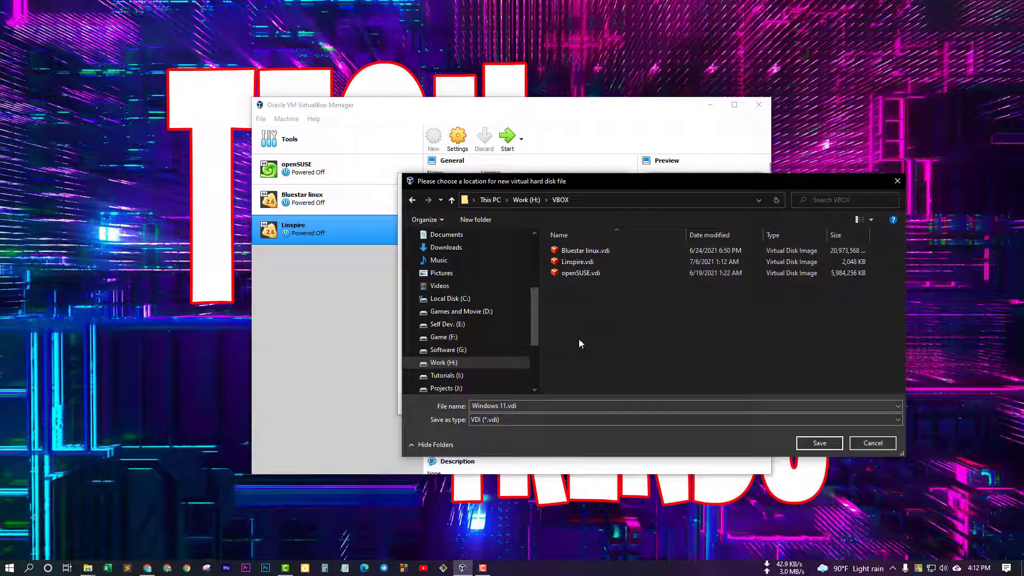
left_click(829, 440)
Step: Finish creating the Windows 11 VM and set 4 processors under System > Processor
left_click(562, 406)
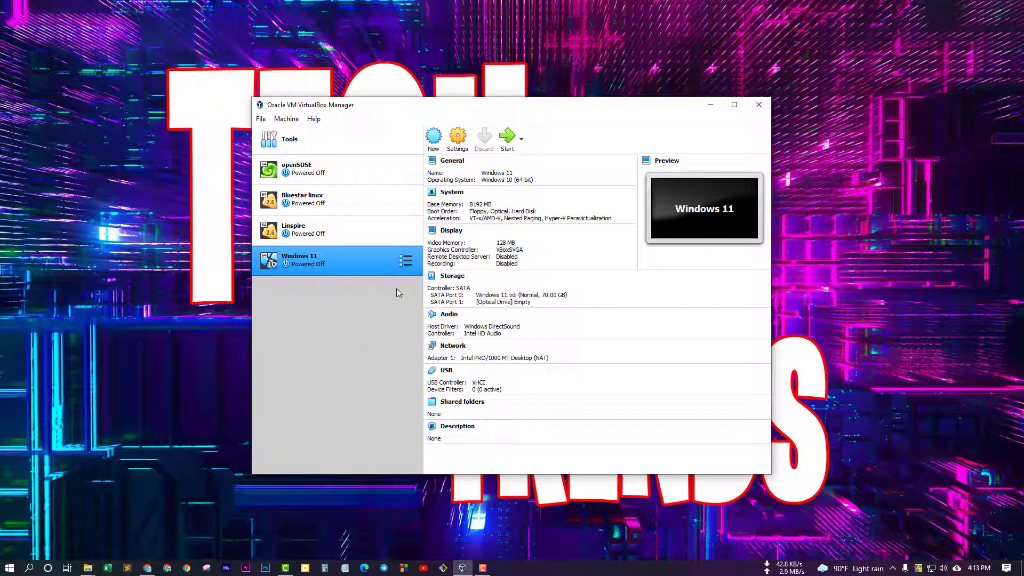
left_click(457, 137)
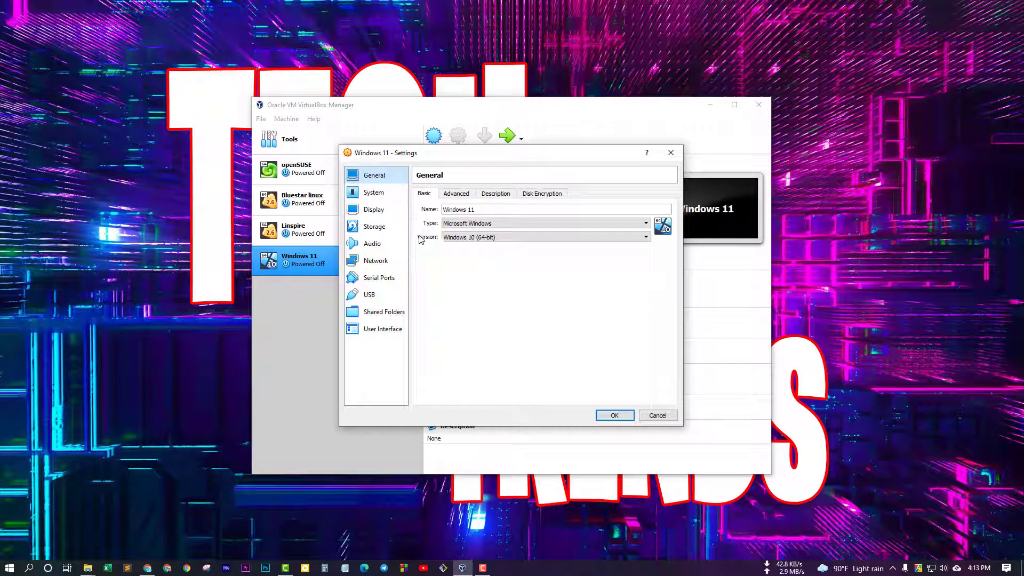
left_click(374, 193)
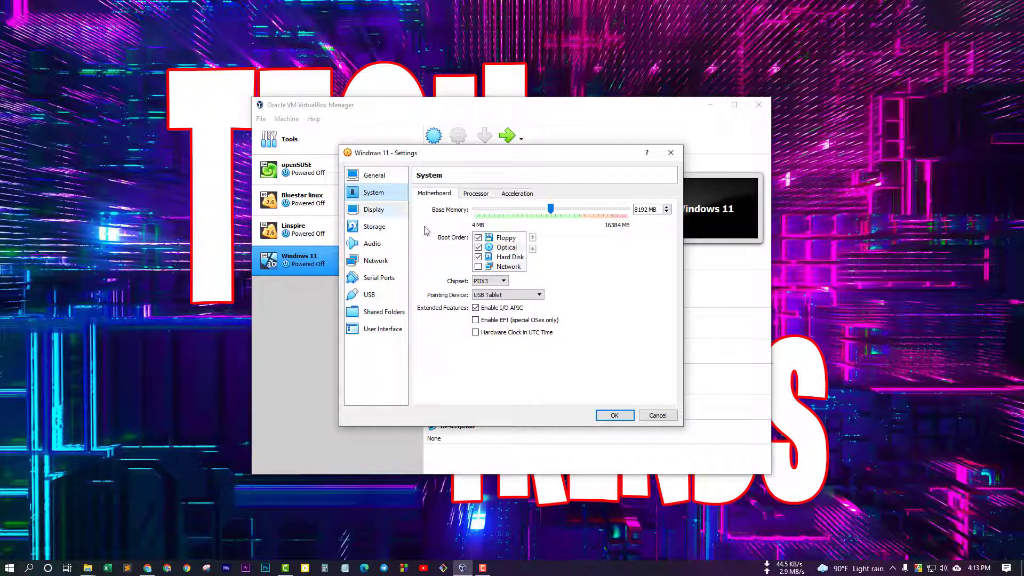
left_click(477, 197)
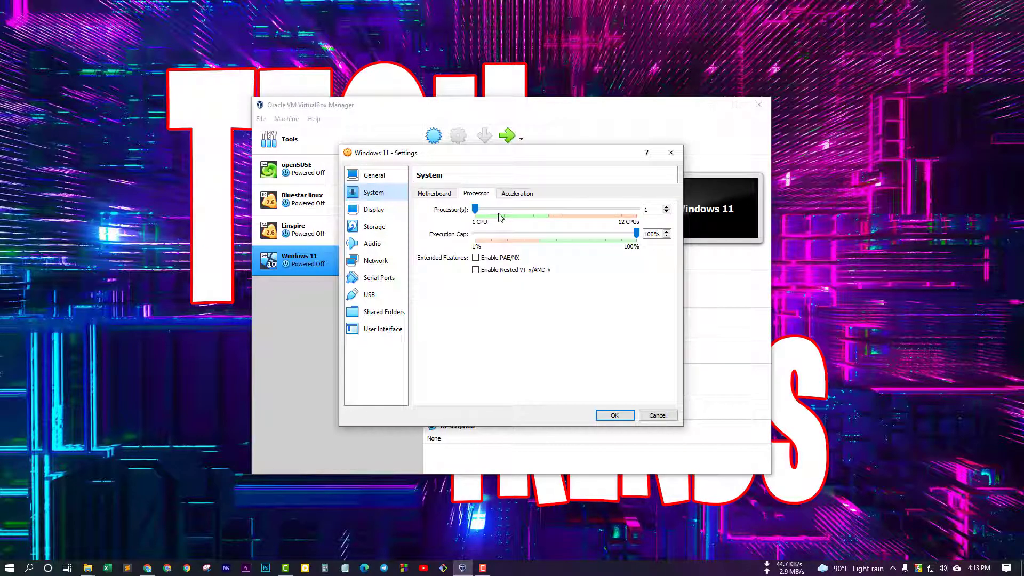
left_click_drag(474, 209, 548, 214)
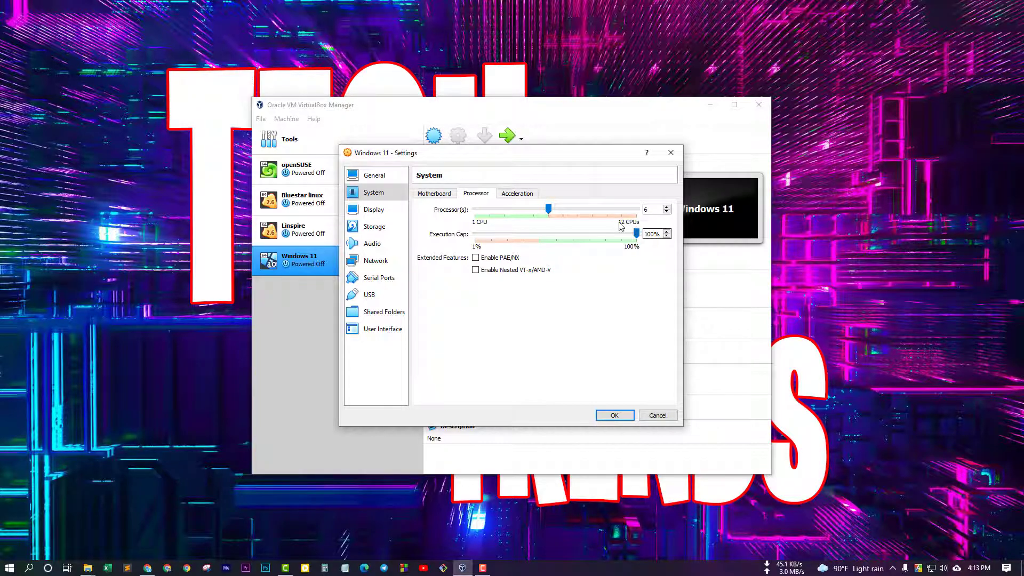
left_click_drag(548, 209, 520, 209)
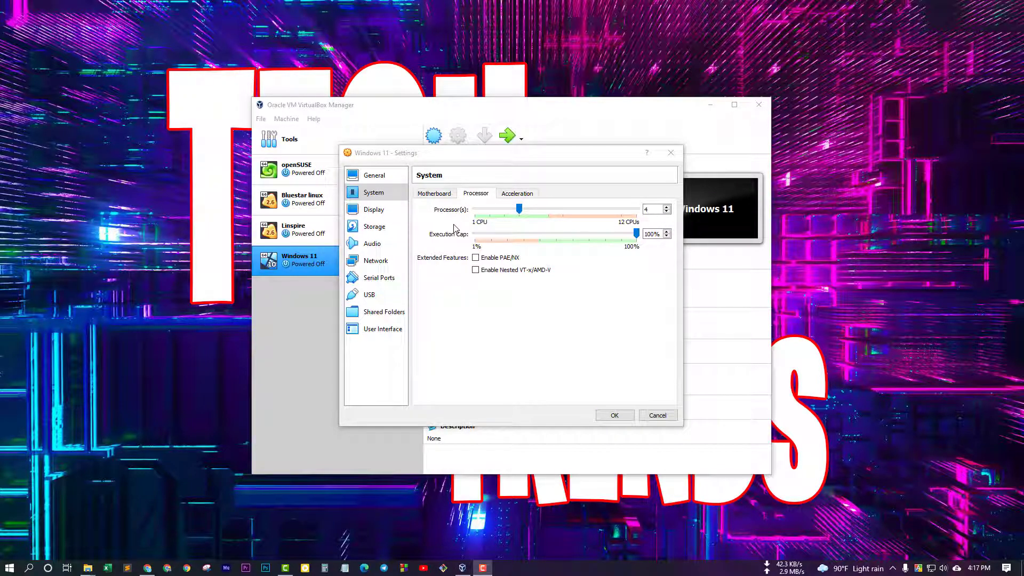
left_click(378, 176)
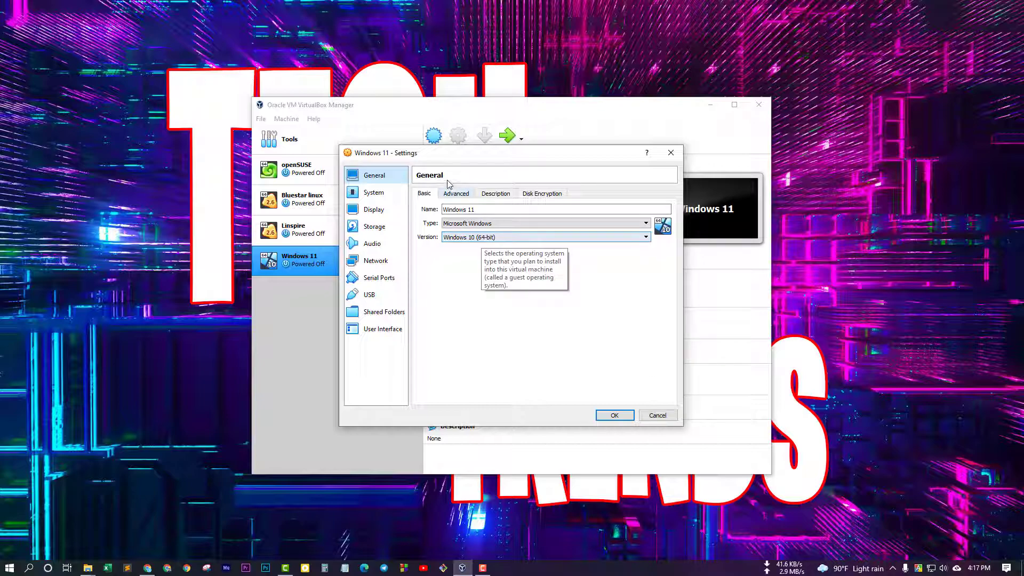
Step: Set Shared Clipboard and Drag'n'Drop to Bidirectional on the General > Advanced tab
left_click(456, 193)
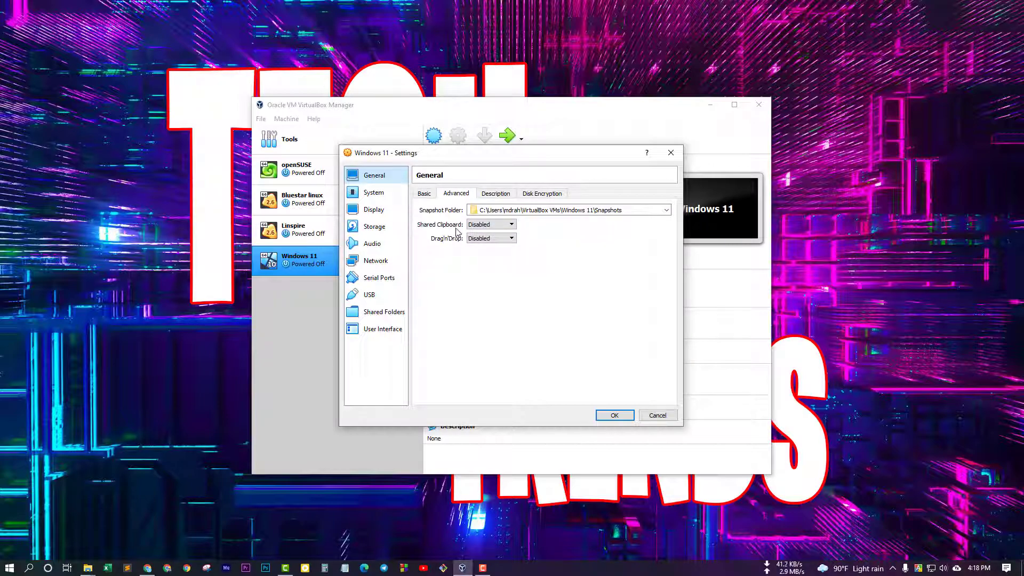
left_click(483, 224)
left_click(487, 254)
left_click(485, 239)
left_click(483, 267)
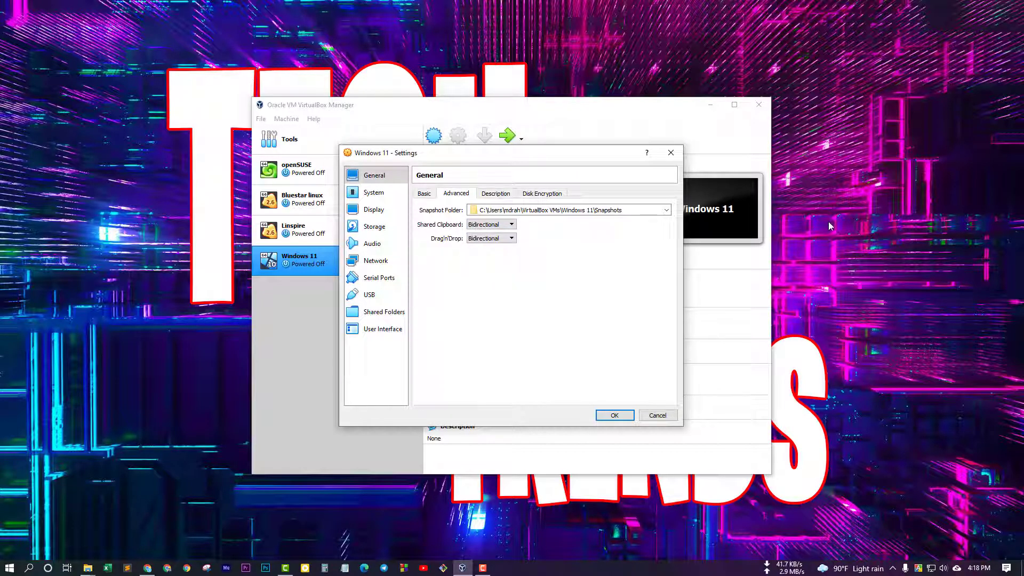
left_click(945, 150)
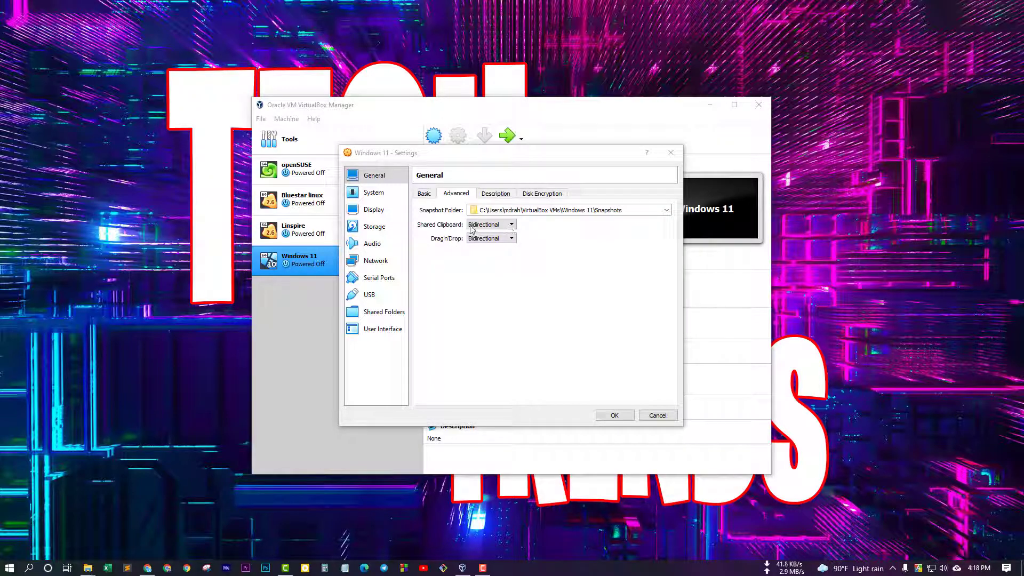
Step: Uncheck Floppy in the Boot Order under System > Motherboard
left_click(373, 192)
left_click(437, 194)
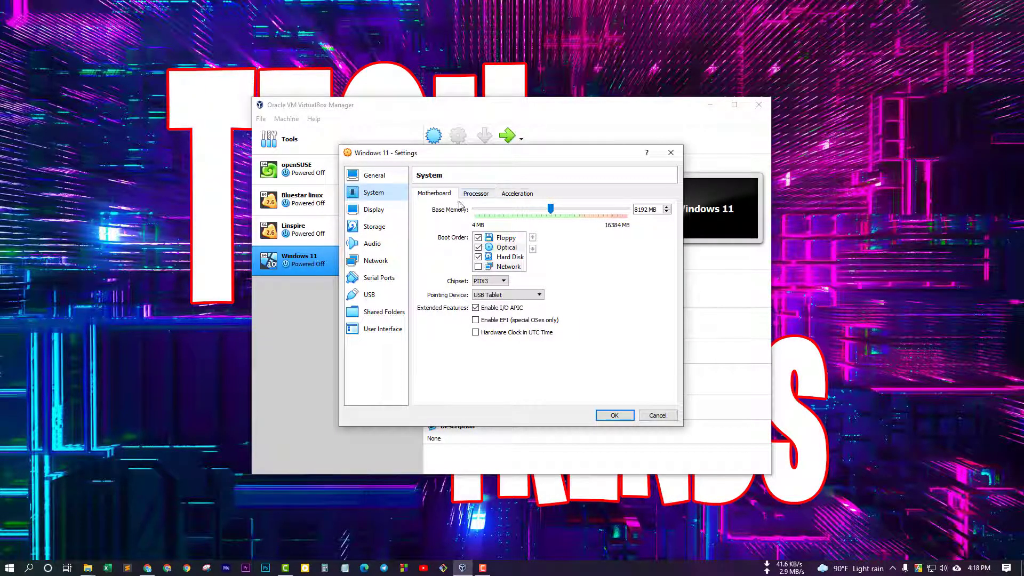
left_click(478, 238)
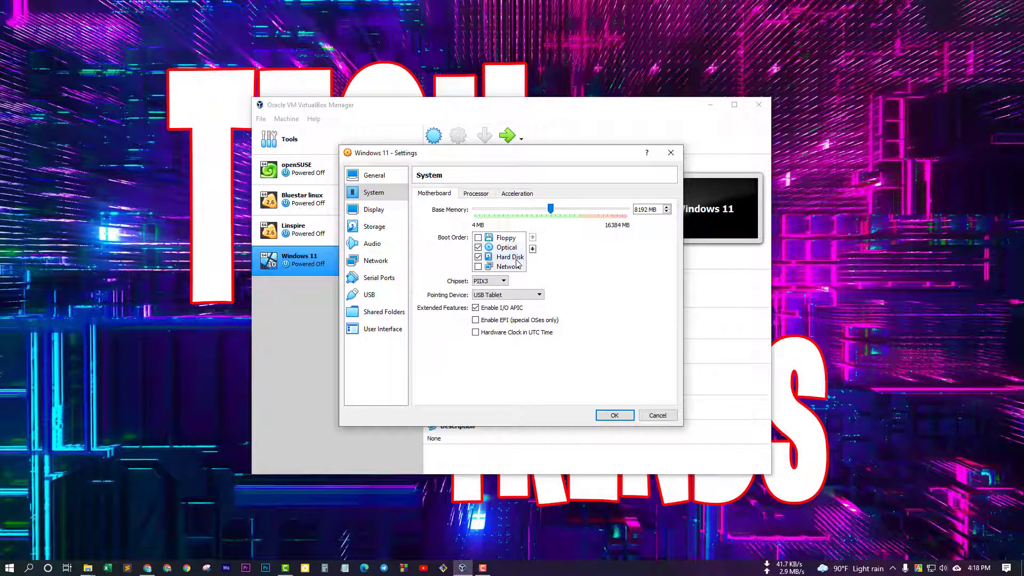
left_click(379, 216)
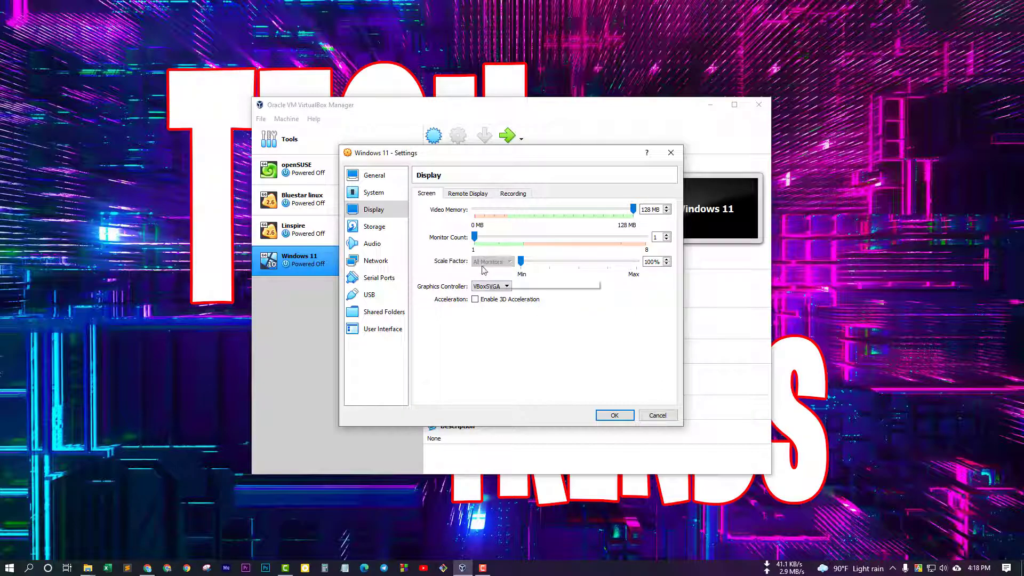
Step: Load Windows 11.iso into the VM's empty optical drive in Storage settings
key("Down")
left_click(444, 231)
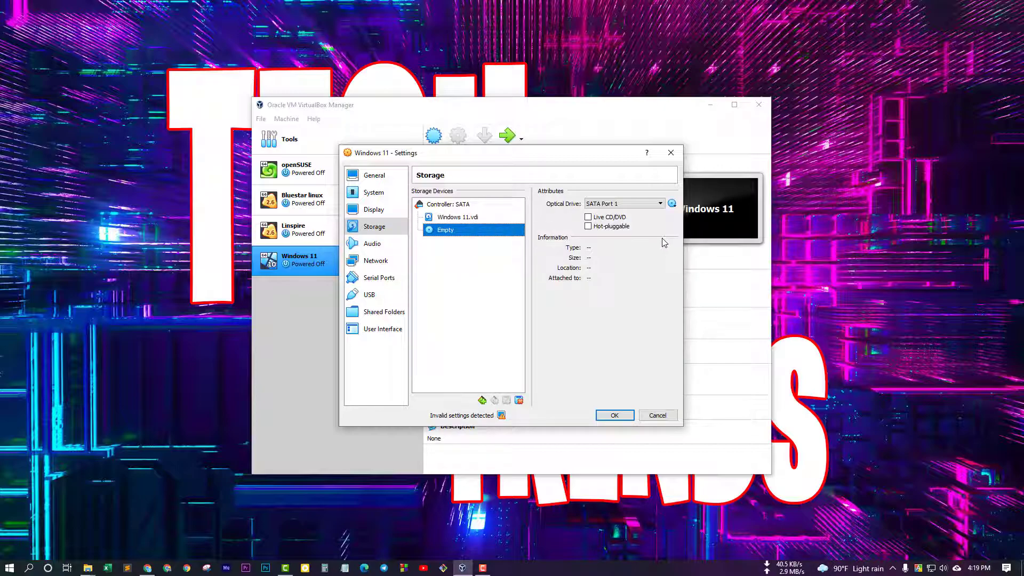
left_click(673, 204)
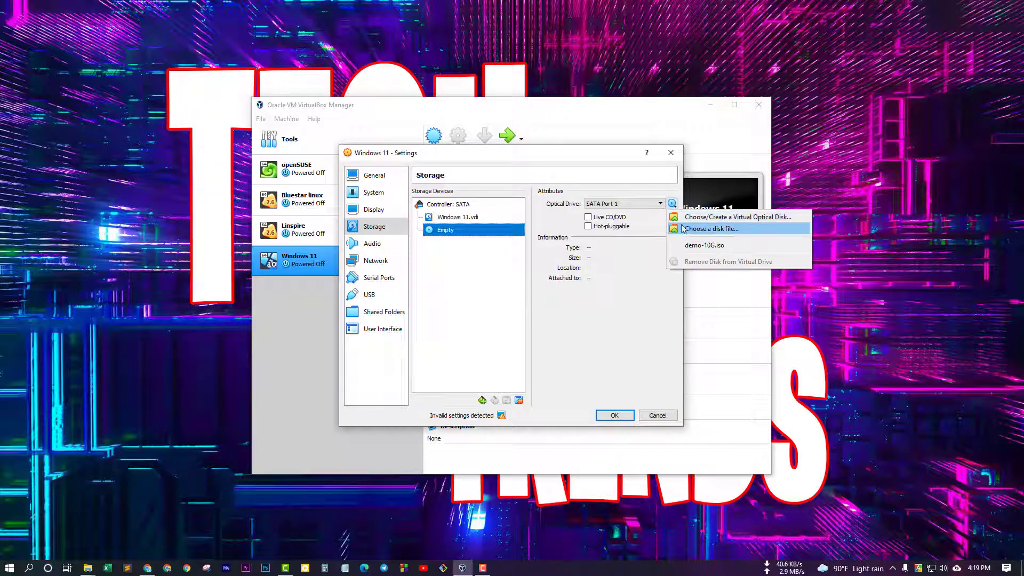
left_click(699, 228)
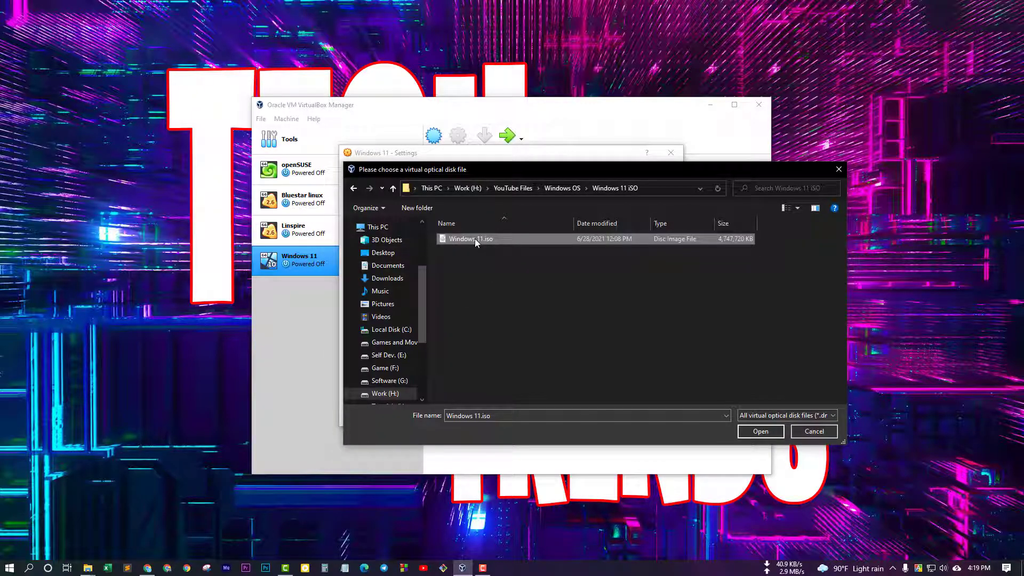
left_click(757, 431)
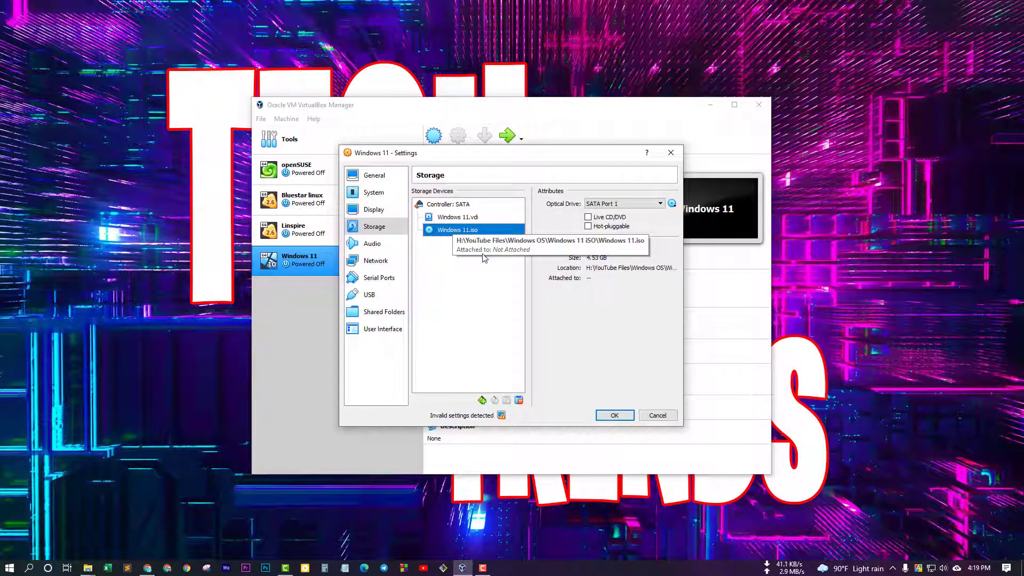
Step: Review the Audio, Network, Serial Ports and USB settings, then save with OK
left_click(379, 246)
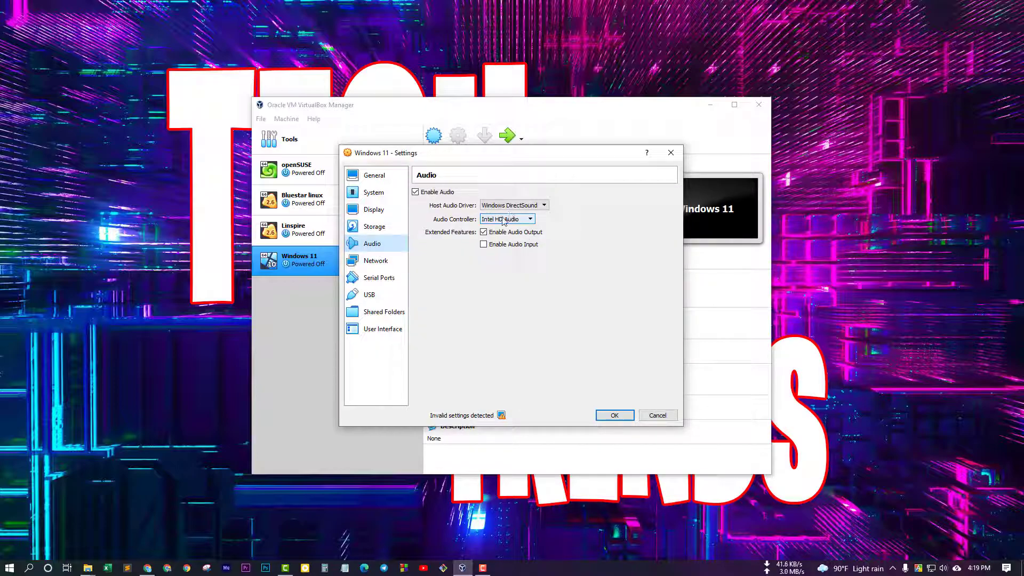
left_click(374, 262)
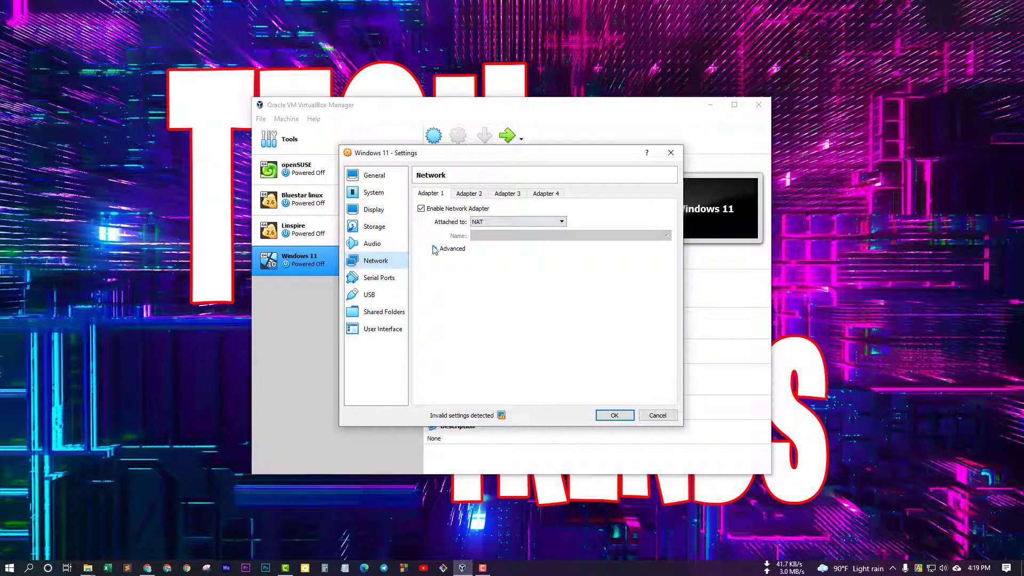
left_click(383, 280)
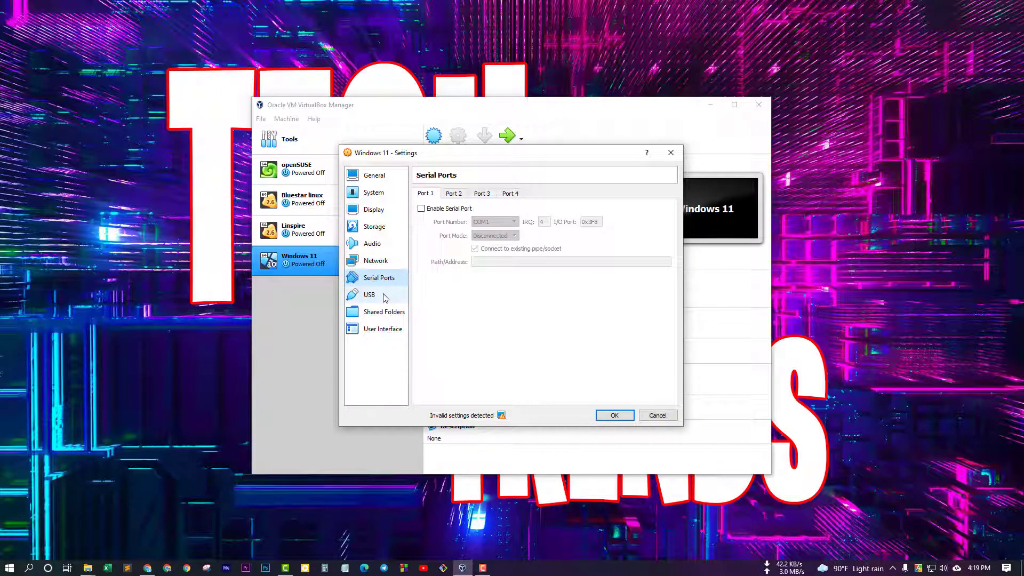
left_click(373, 295)
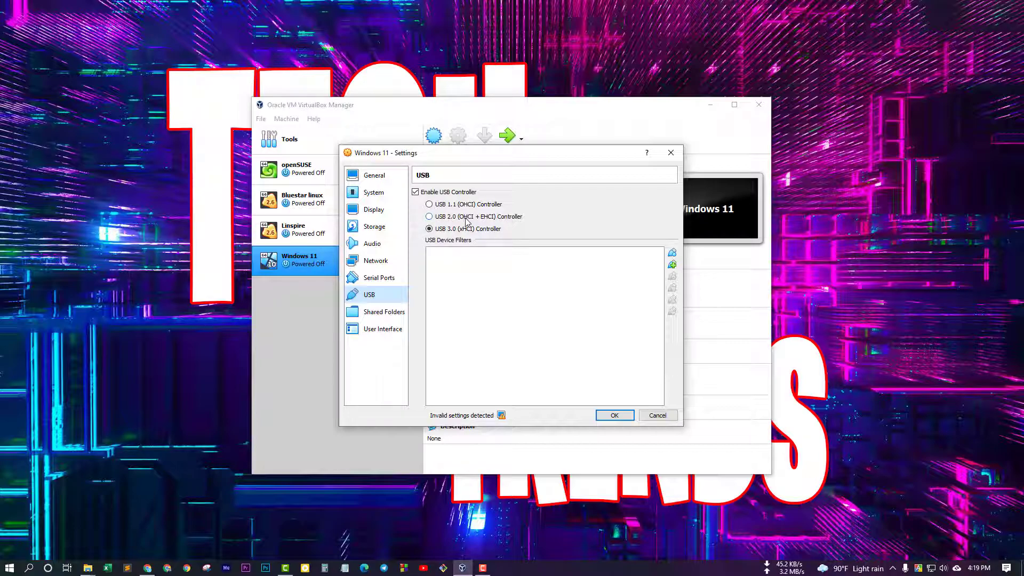
left_click(613, 415)
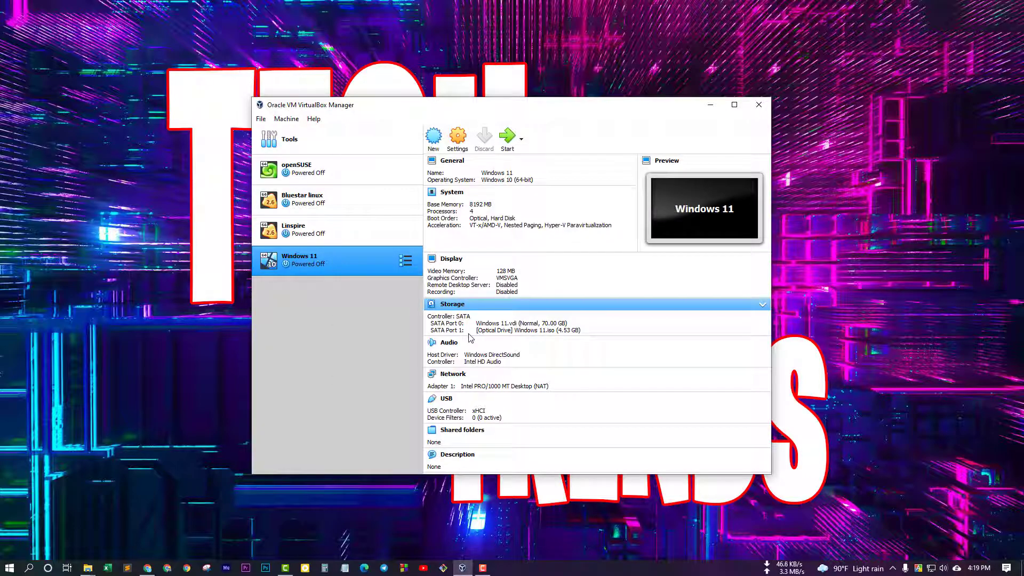
Step: Start the Windows 11 VM with Windows 11.iso as the start-up disk
left_click(508, 139)
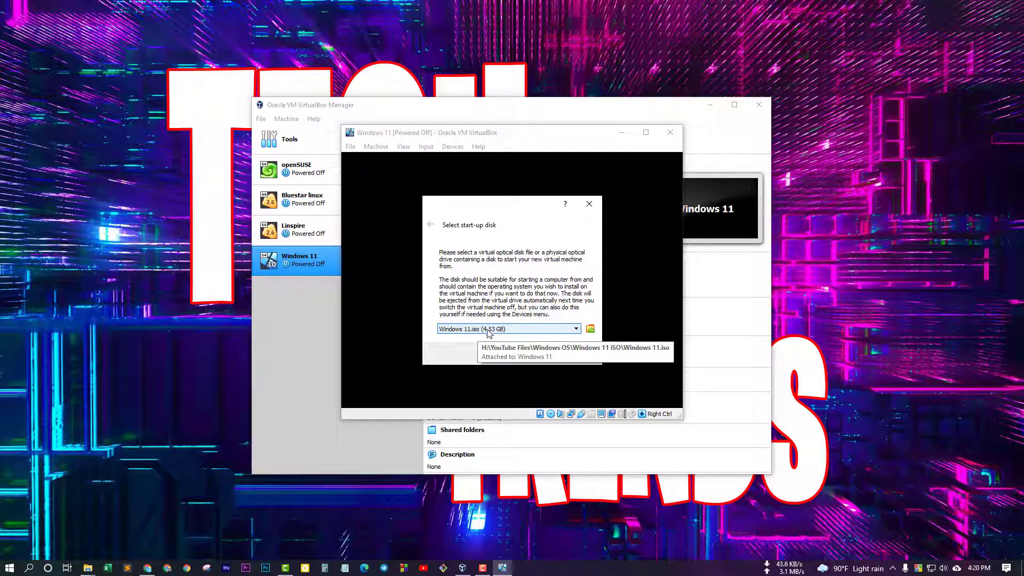
left_click(519, 331)
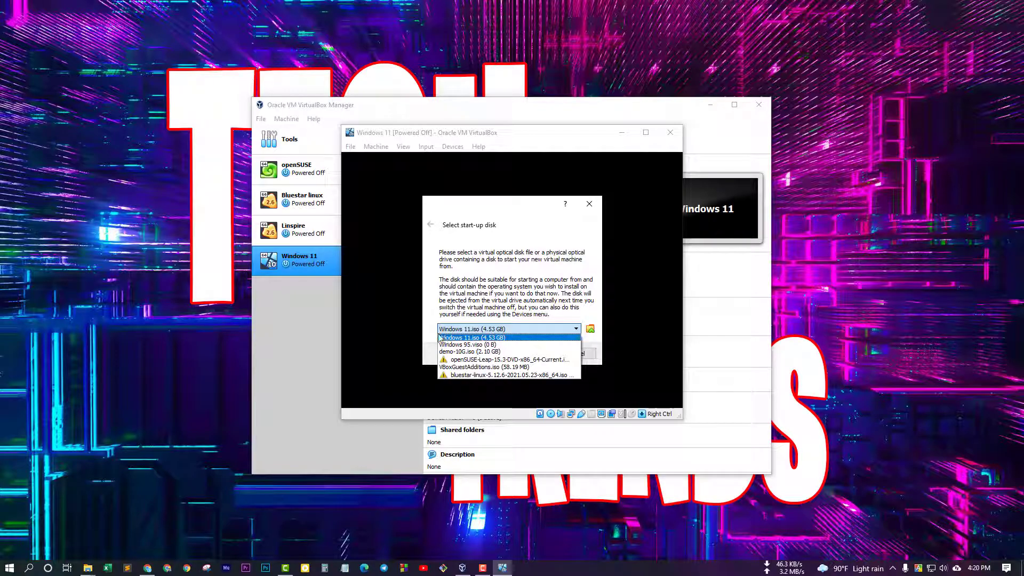
left_click(448, 338)
left_click(540, 353)
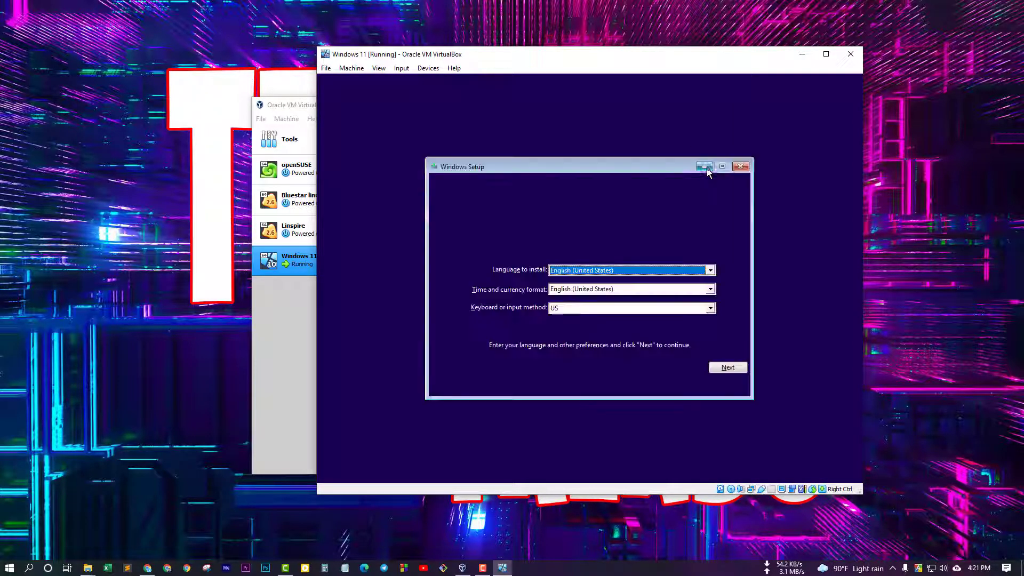
Step: Keep the default language and keyboard, start the install, and skip the product key
left_click(736, 366)
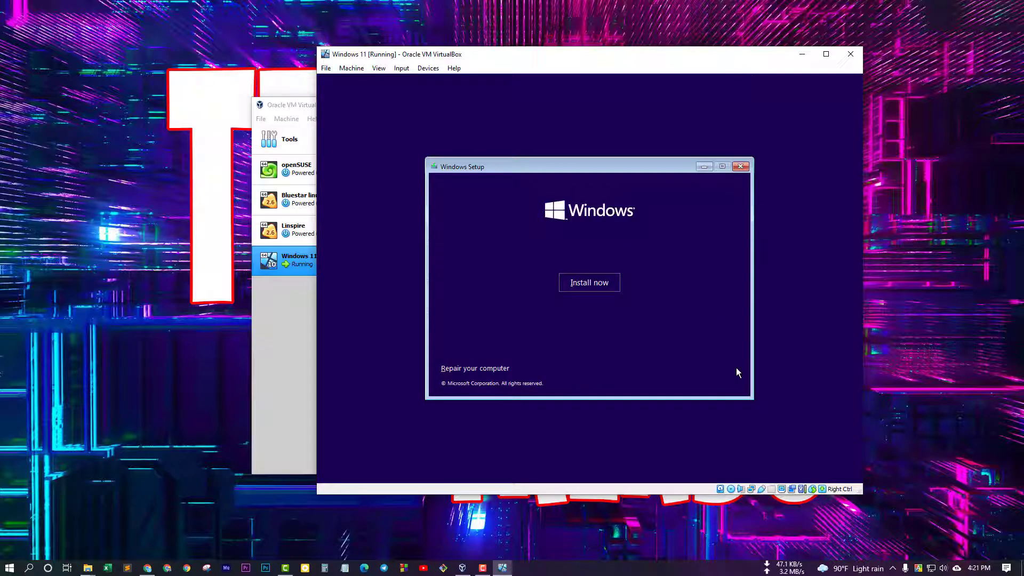
left_click(577, 289)
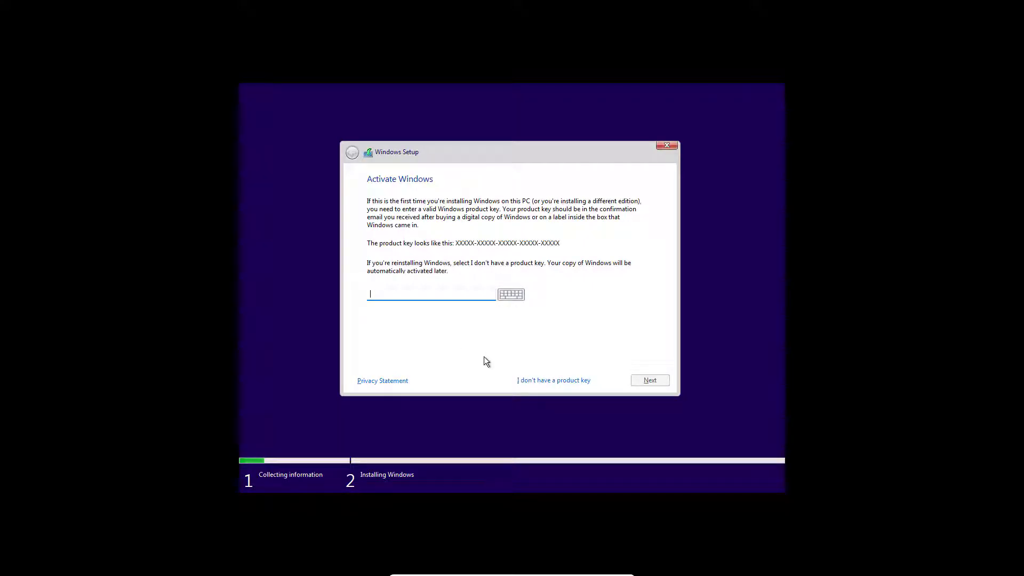
left_click(568, 381)
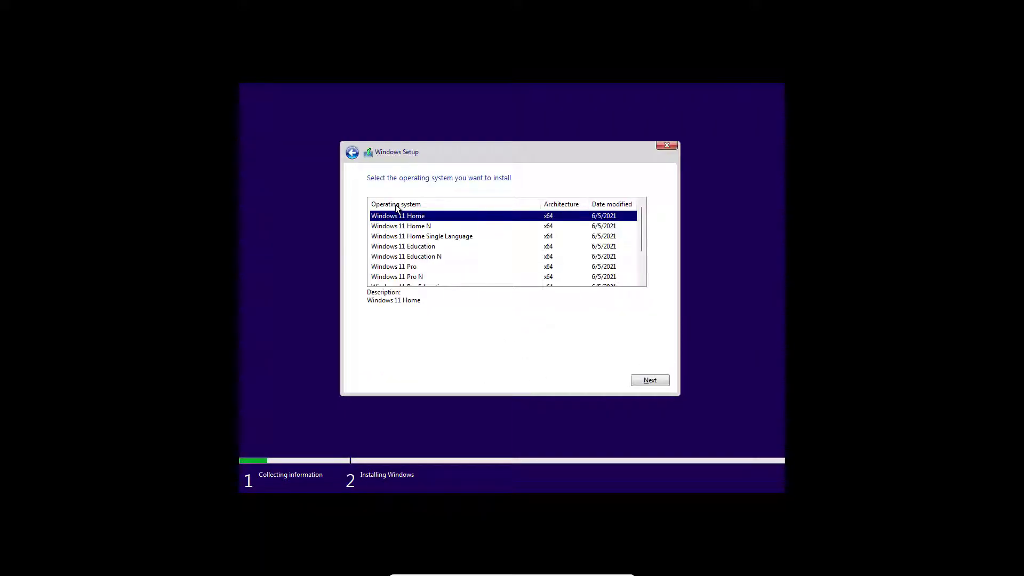
Step: Select Windows 11 Home as the edition to install
scroll(446, 261, "down", 2)
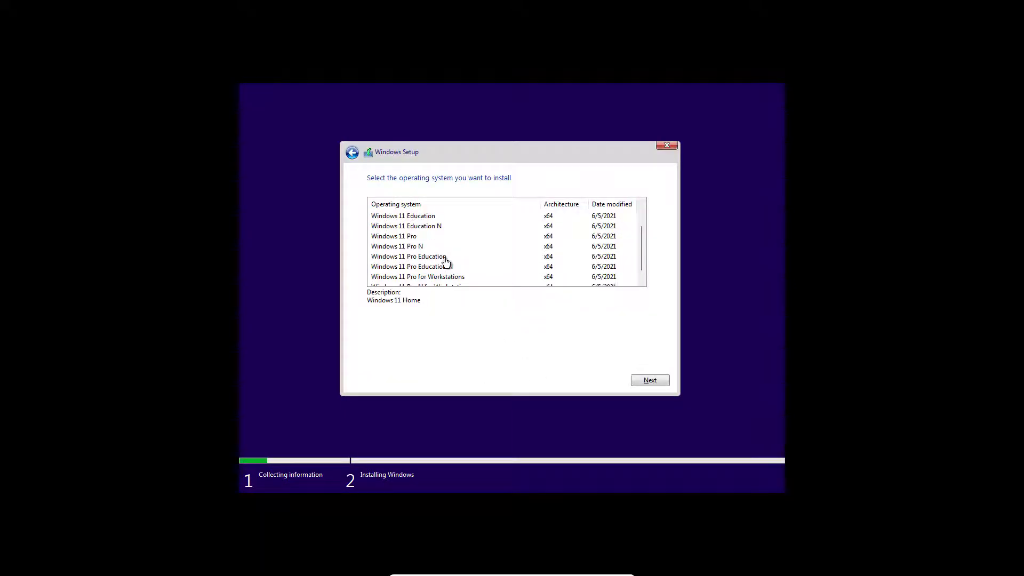
scroll(447, 261, "up", 2)
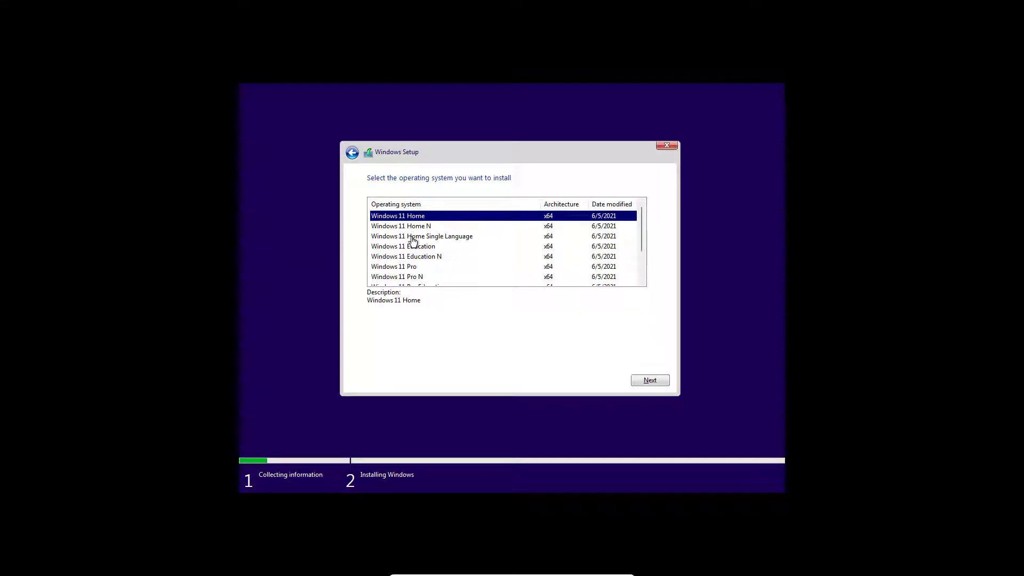
left_click(414, 268)
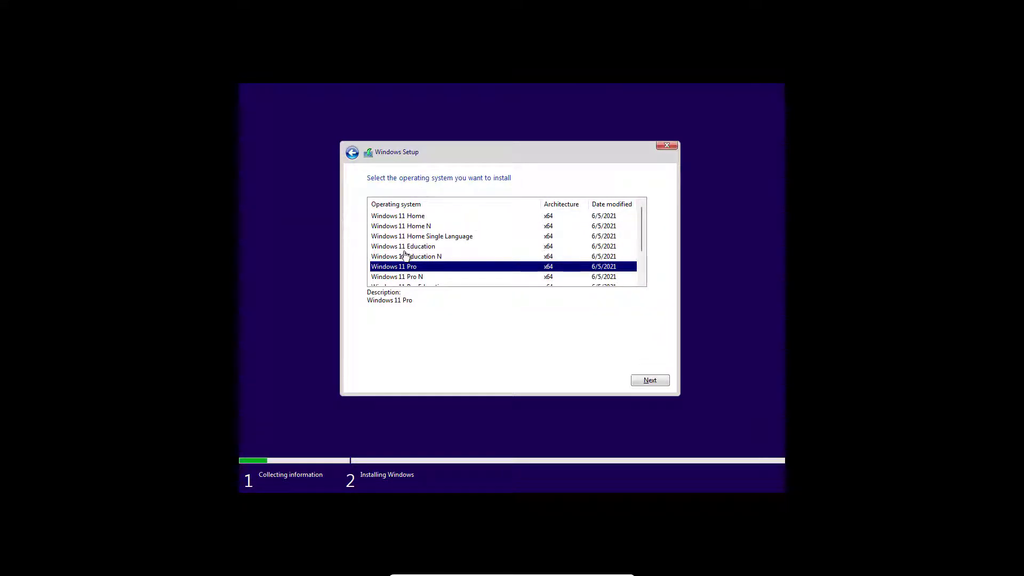
left_click(414, 216)
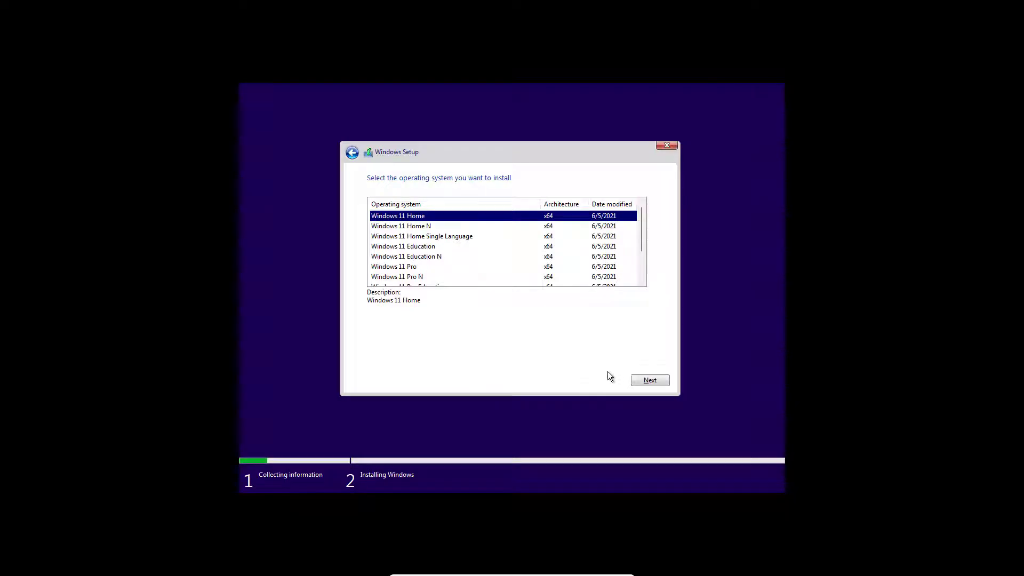
left_click(649, 381)
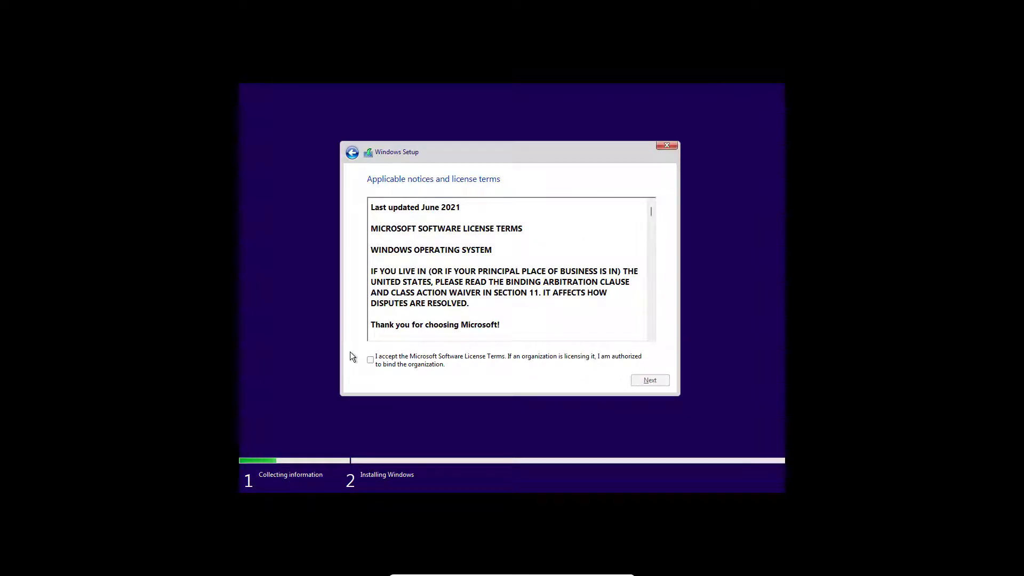
Step: Accept the Microsoft license terms and choose the custom Windows-only install type
left_click(371, 361)
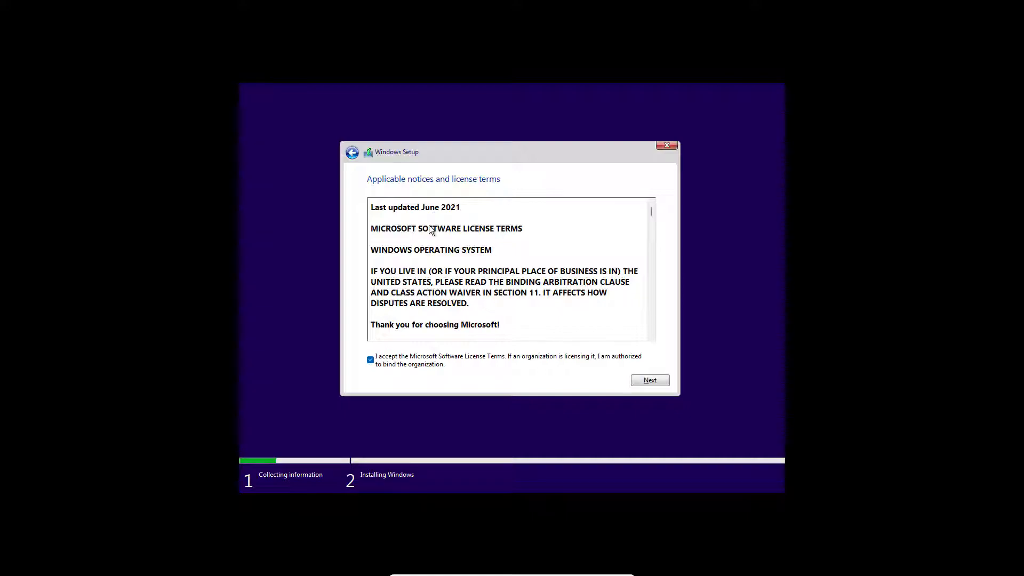
left_click(654, 382)
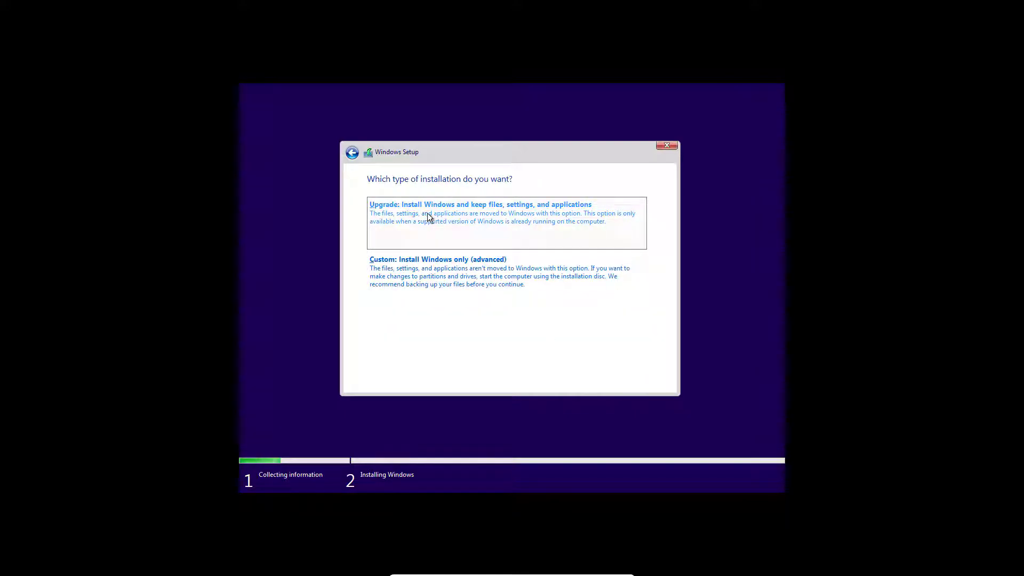
left_click(396, 287)
Step: Install Windows 11 onto Drive 0's 70.0 GB unallocated space and wait for the restart
left_click(395, 283)
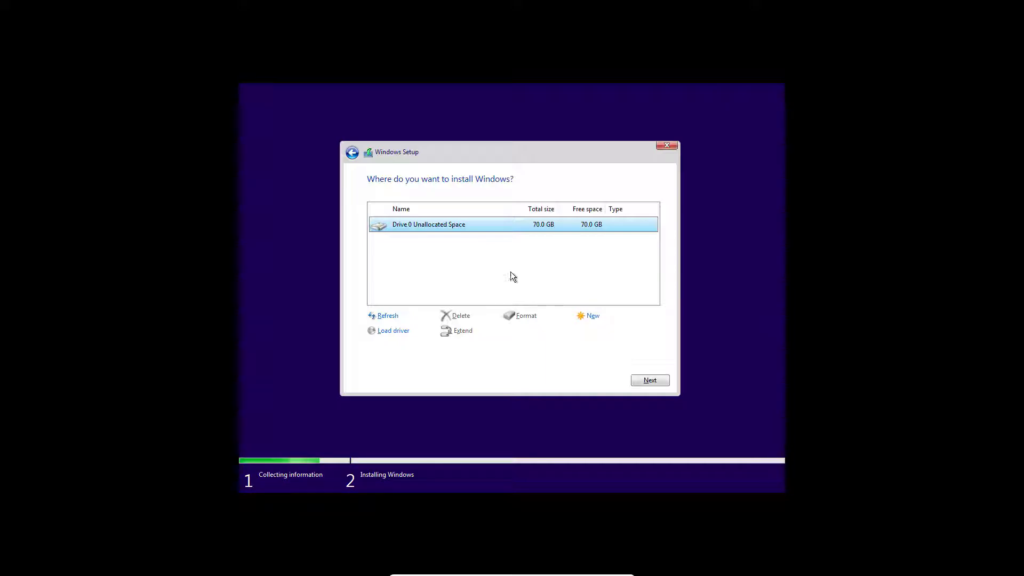
left_click(650, 380)
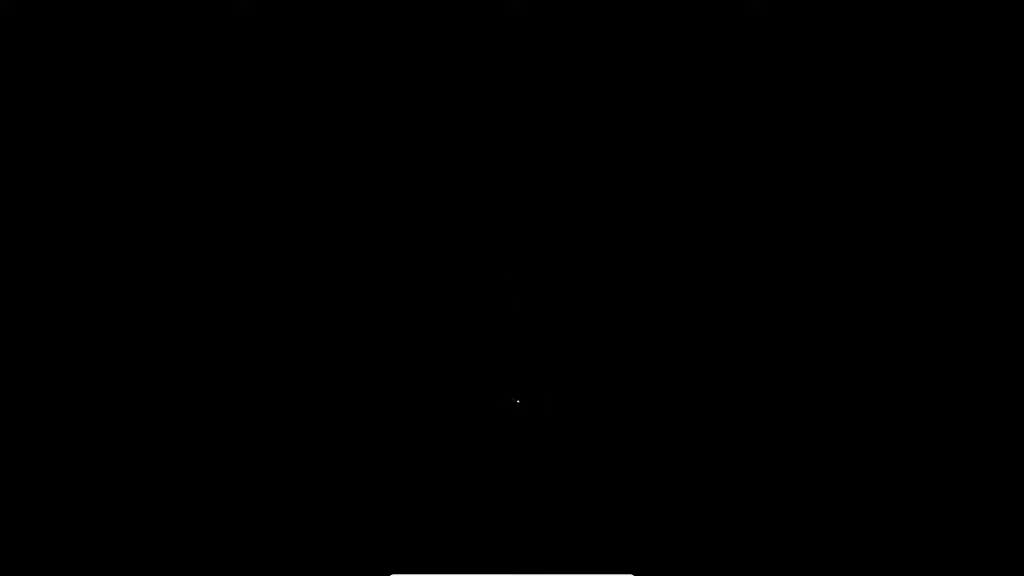
Step: After the VM boots into first-run setup, confirm United States as the region
left_click(512, 569)
key("Escape")
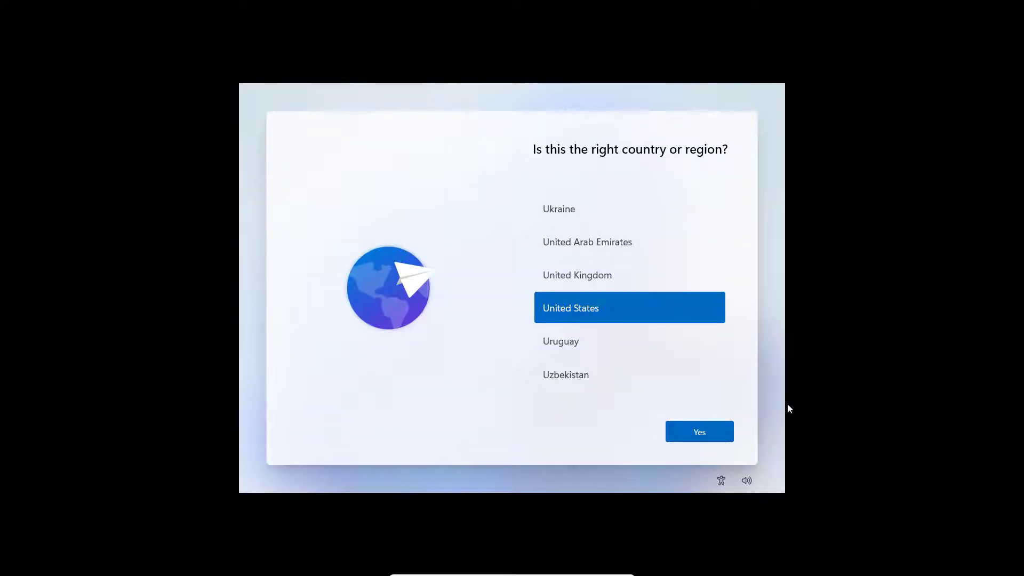
left_click(707, 441)
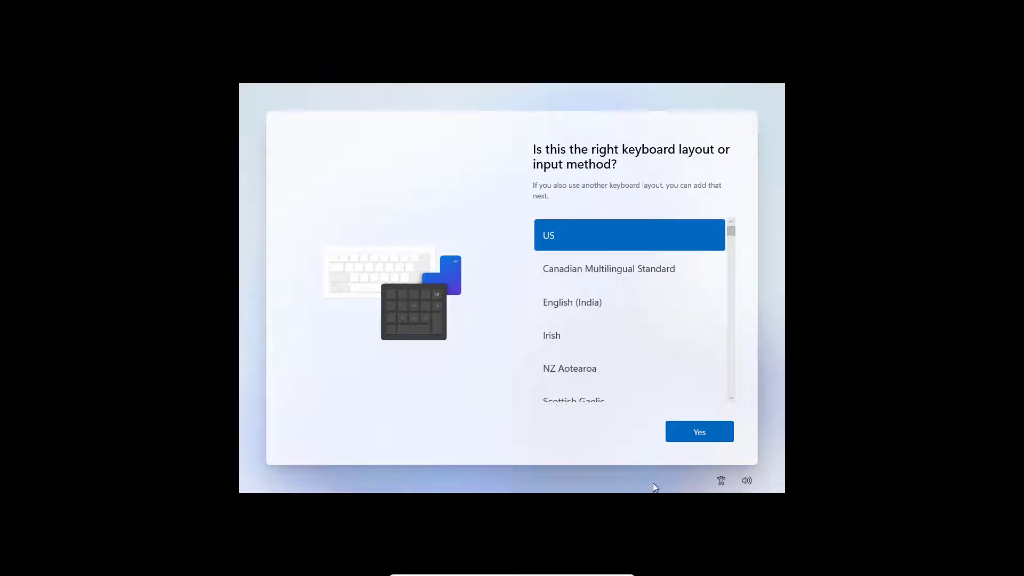
Step: Keep the US layout without a second one, then sign in with the Microsoft account e-mail and password
left_click(715, 433)
left_click(720, 436)
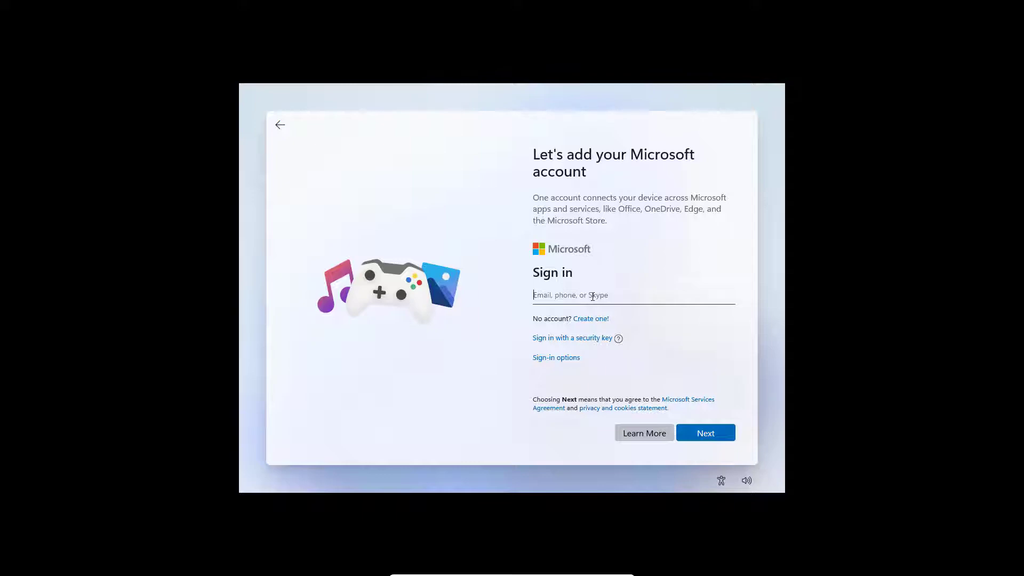
left_click(717, 434)
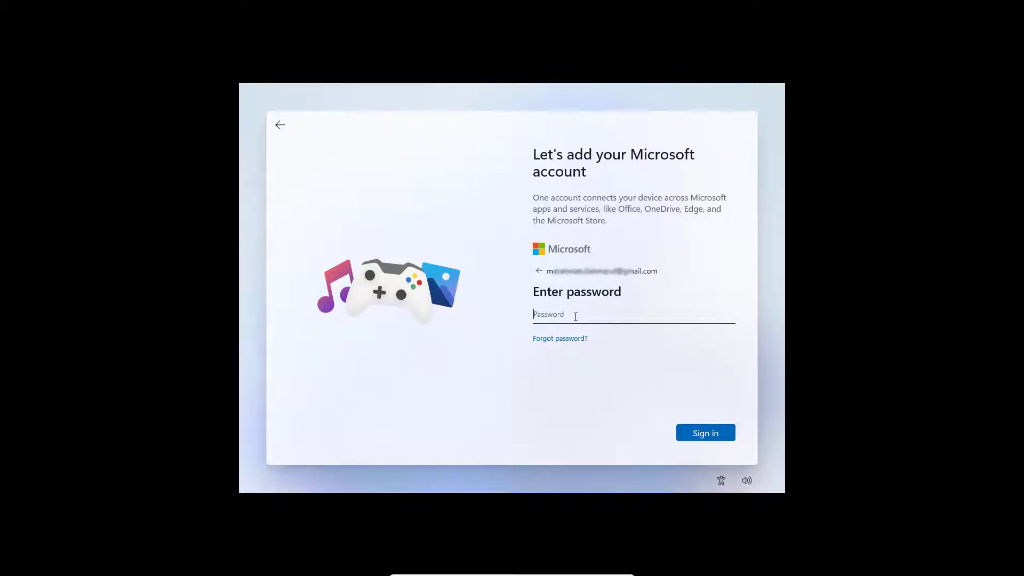
type("•••••••••••")
left_click(700, 434)
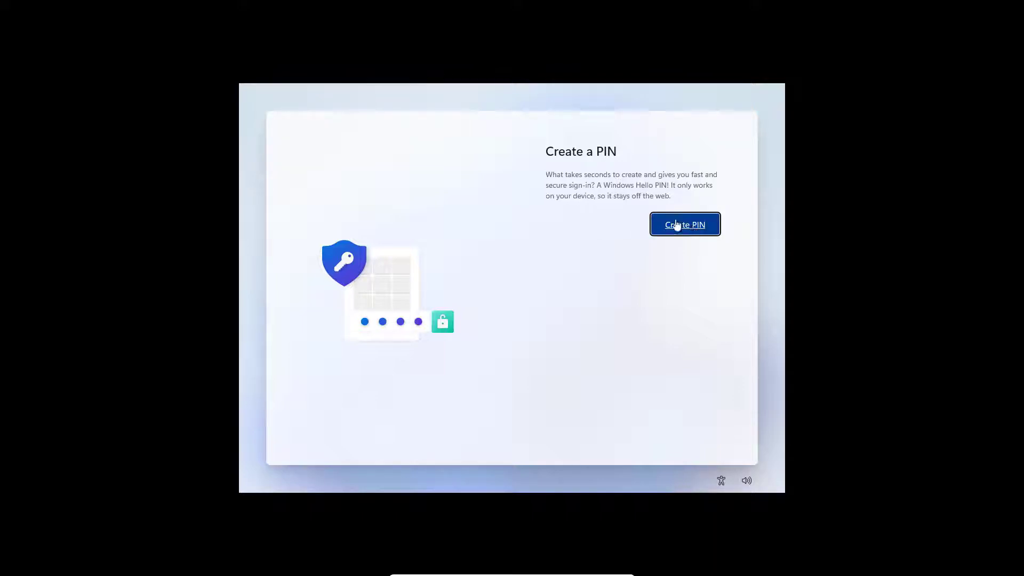
Step: Create a Windows Hello PIN, toggle the Location setting, and accept the privacy settings
left_click(679, 233)
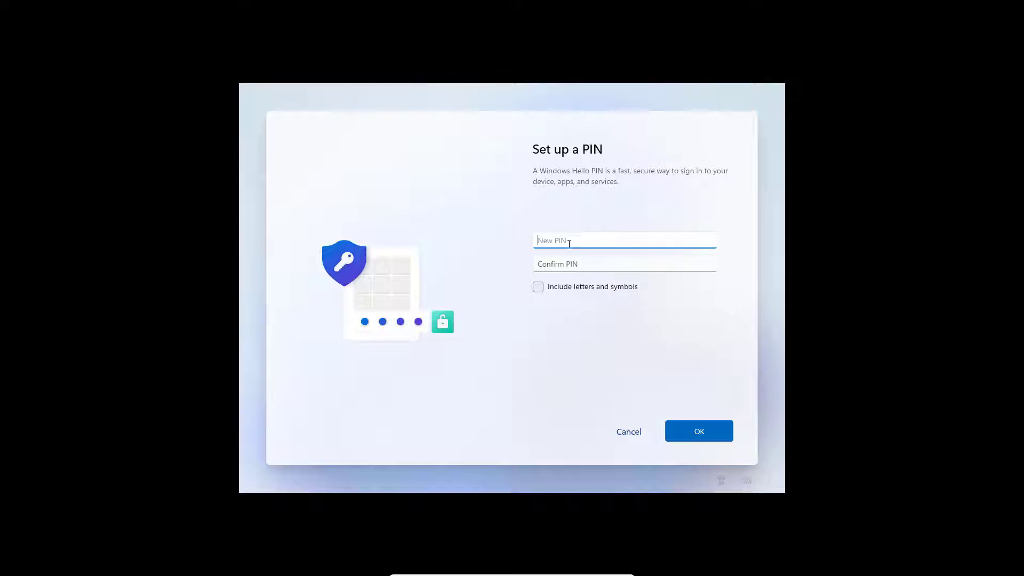
left_click(692, 427)
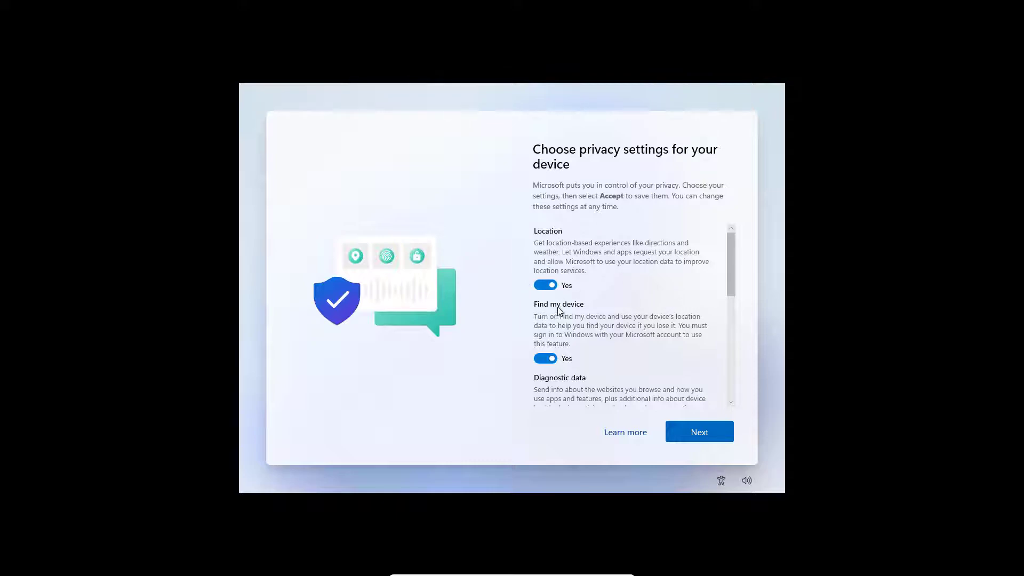
left_click(548, 286)
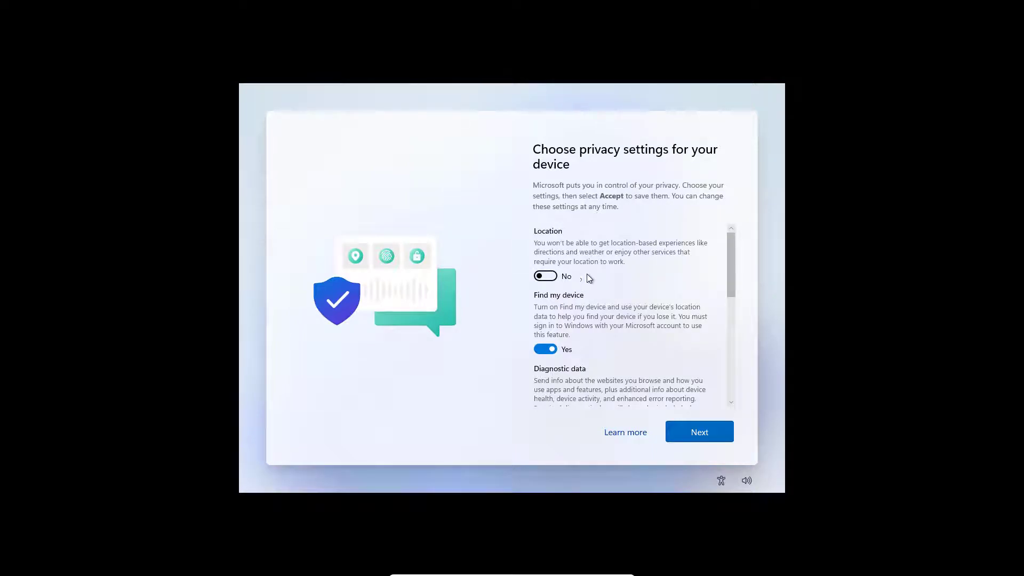
scroll(640, 283, "down", 3)
scroll(586, 293, "down", 3)
scroll(564, 314, "down", 3)
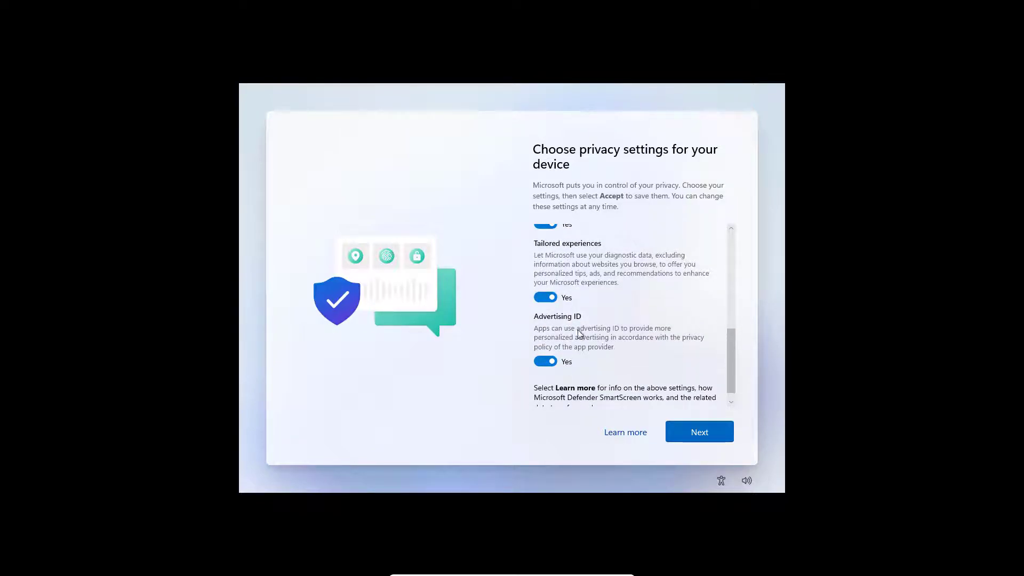
scroll(620, 383, "down", 1)
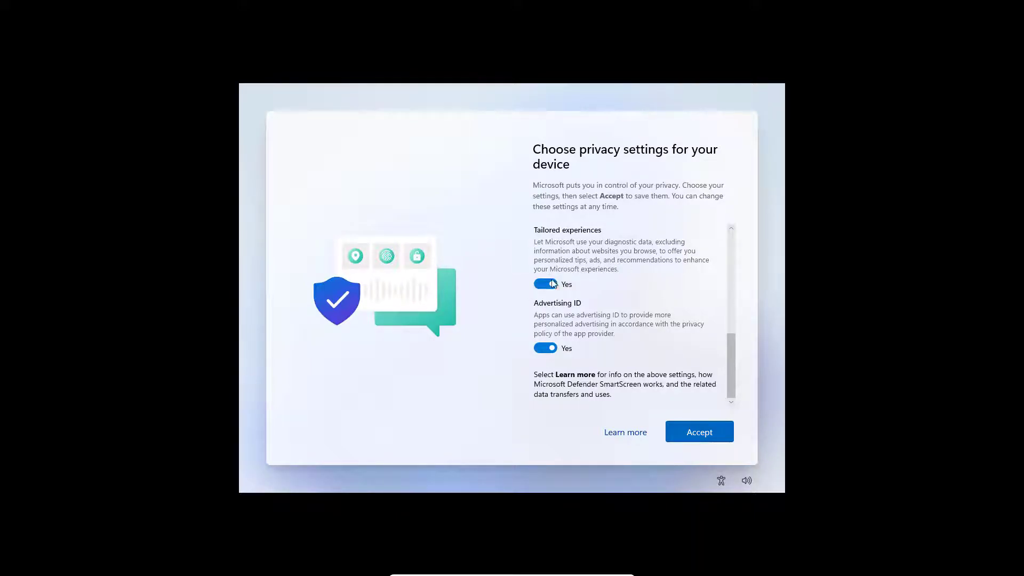
left_click(692, 433)
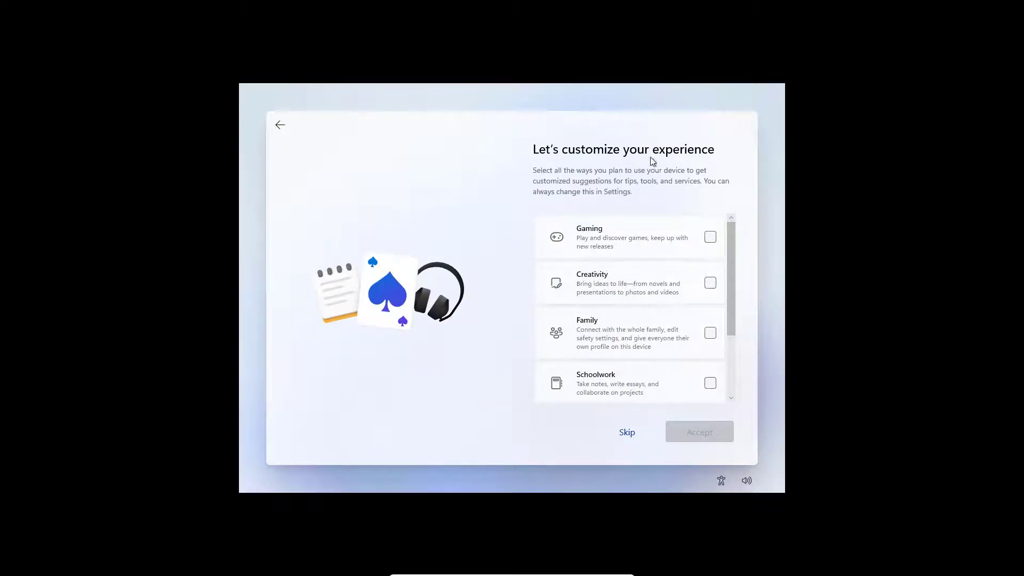
Step: Skip the Let's customize your experience page
scroll(618, 277, "down", 2)
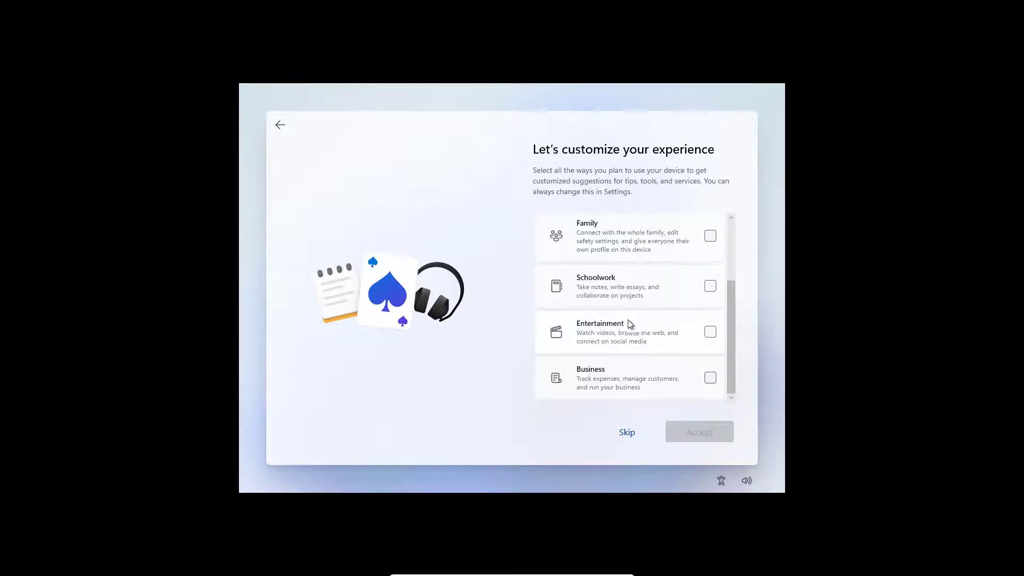
scroll(645, 376, "up", 2)
scroll(645, 370, "down", 2)
scroll(644, 370, "up", 1)
scroll(644, 372, "up", 1)
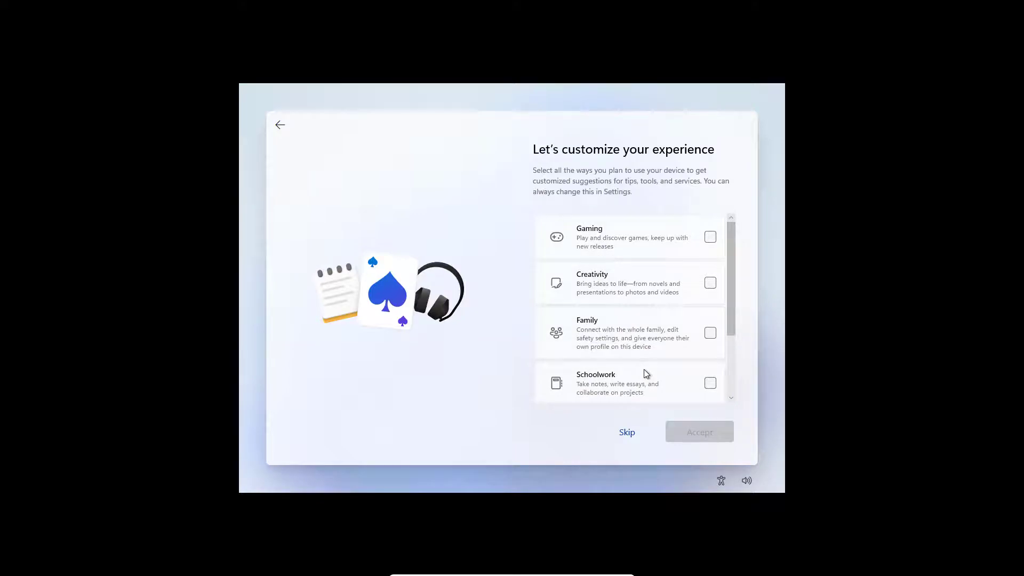
left_click(627, 433)
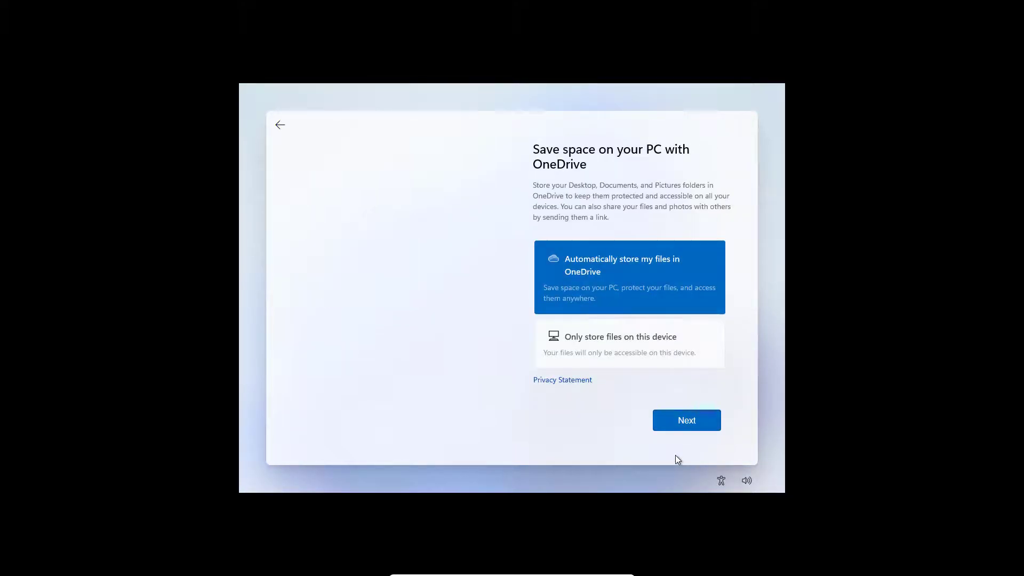
Step: Choose 'Only store files on this device' for OneDrive and decline the Microsoft 365 trial
left_click(647, 352)
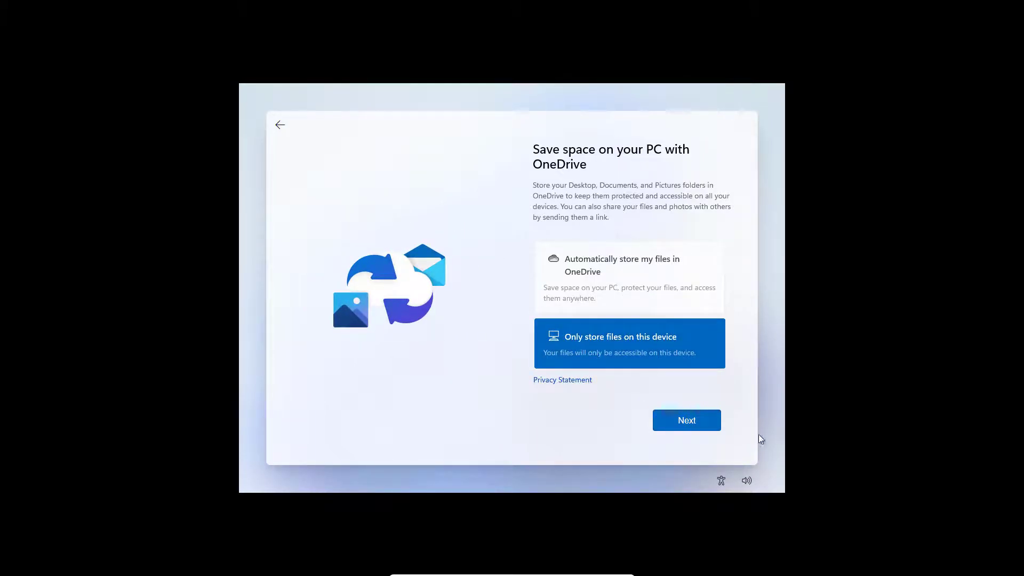
left_click(688, 419)
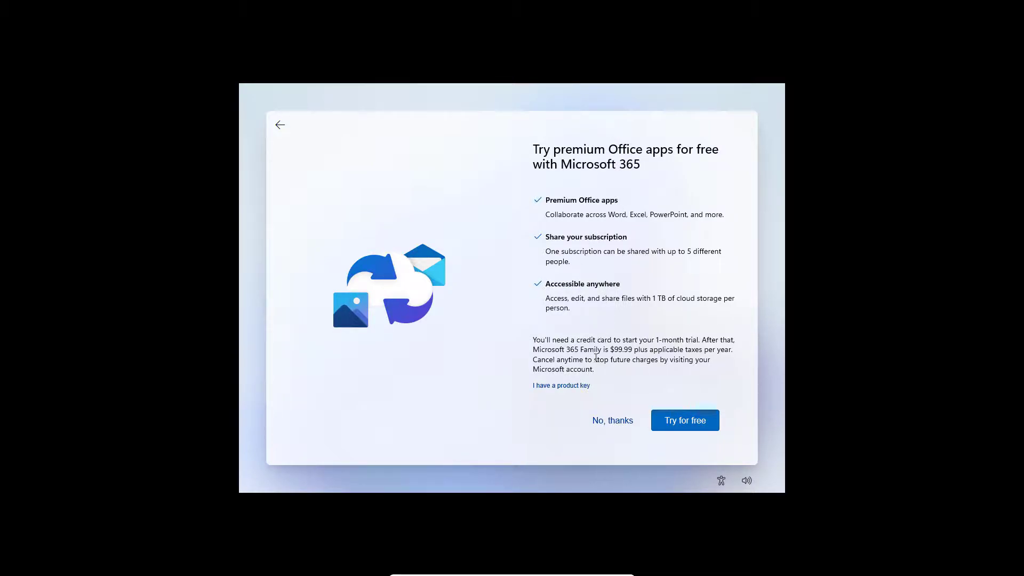
left_click(618, 425)
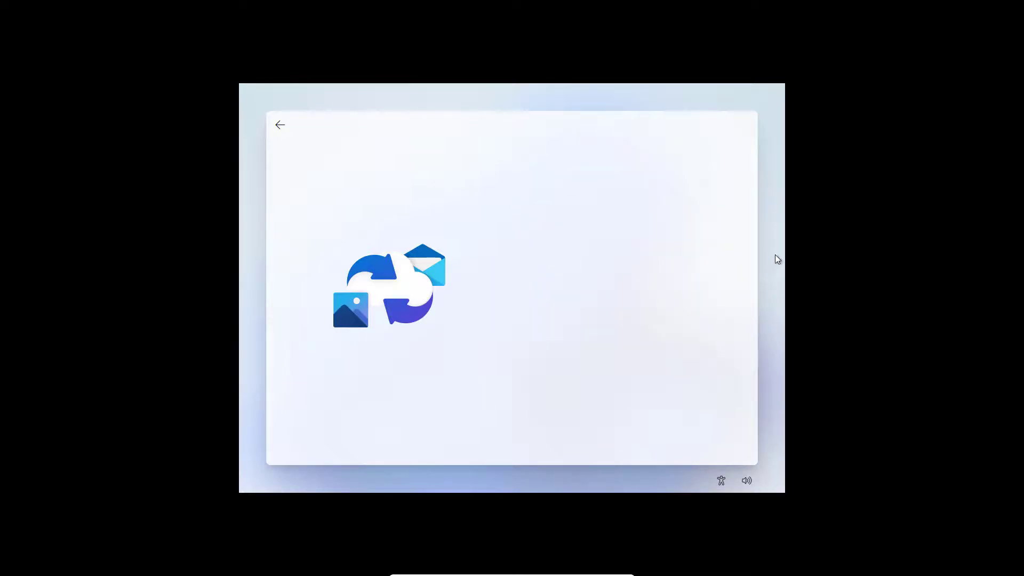